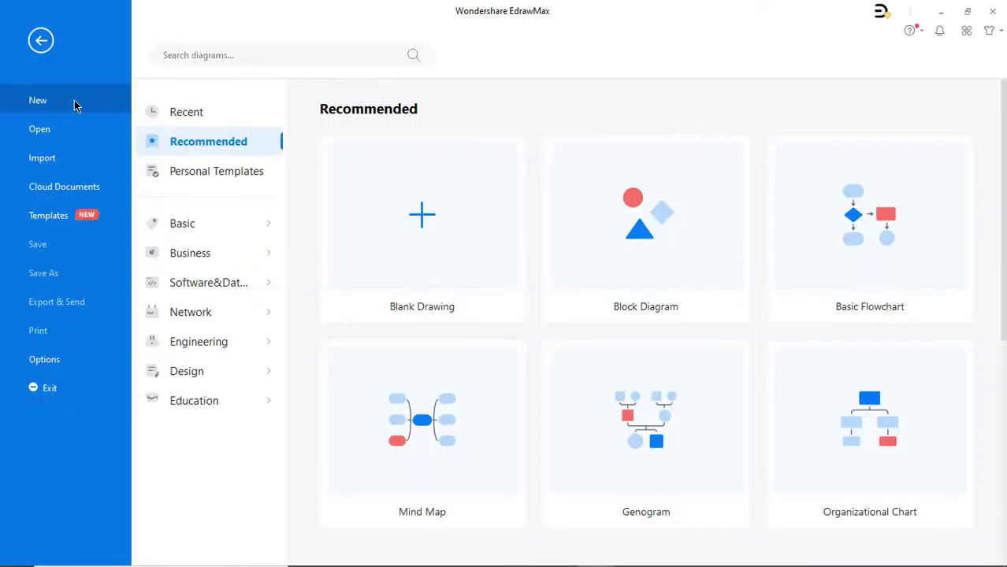
Create a blank Family Tree drawing from the Organizational Chart category of the Basic diagrams
click(197, 223)
click(204, 345)
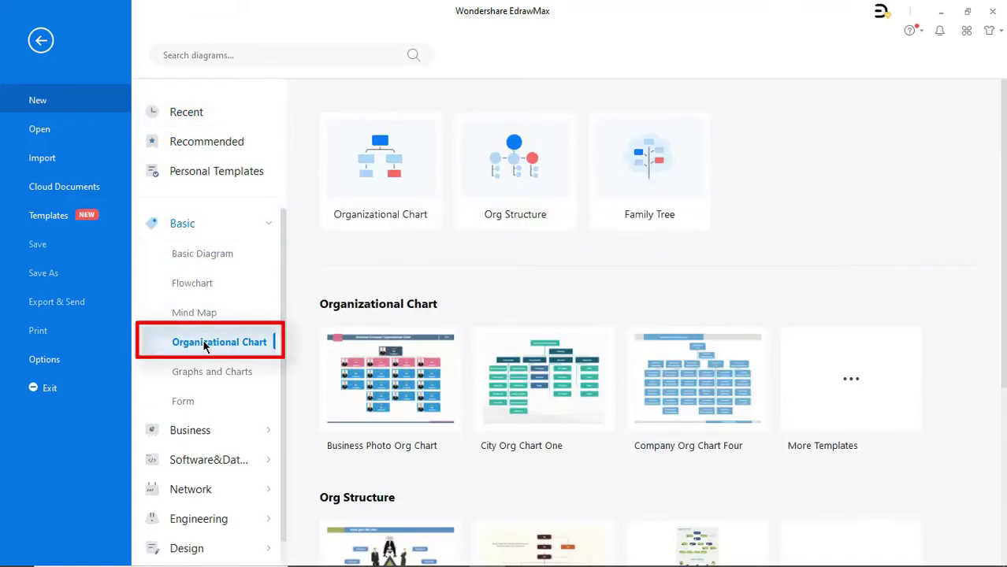
click(649, 182)
click(391, 381)
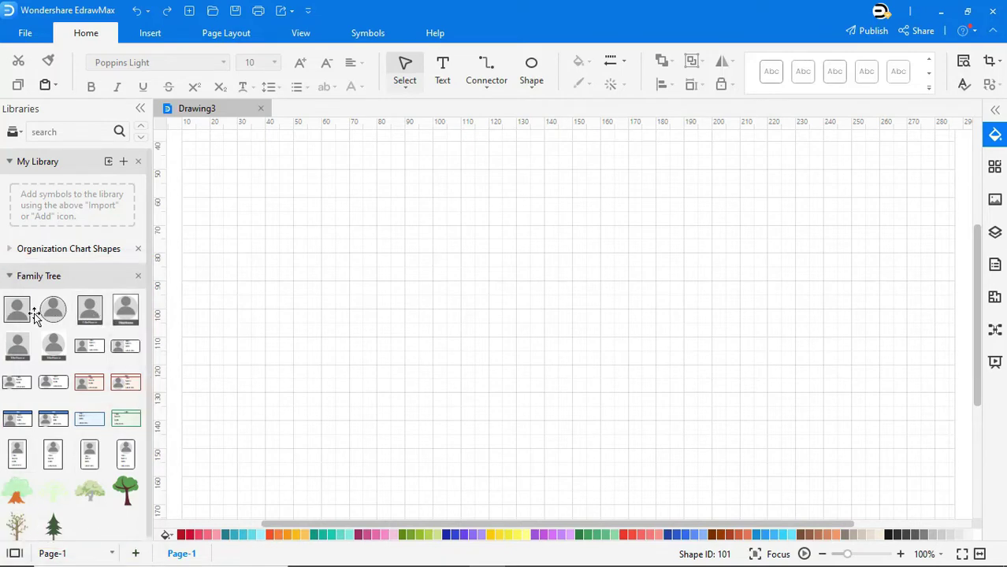
Add the light green tree with a grey trunk from the Family Tree library and centre it on the page
drag(89, 490, 495, 307)
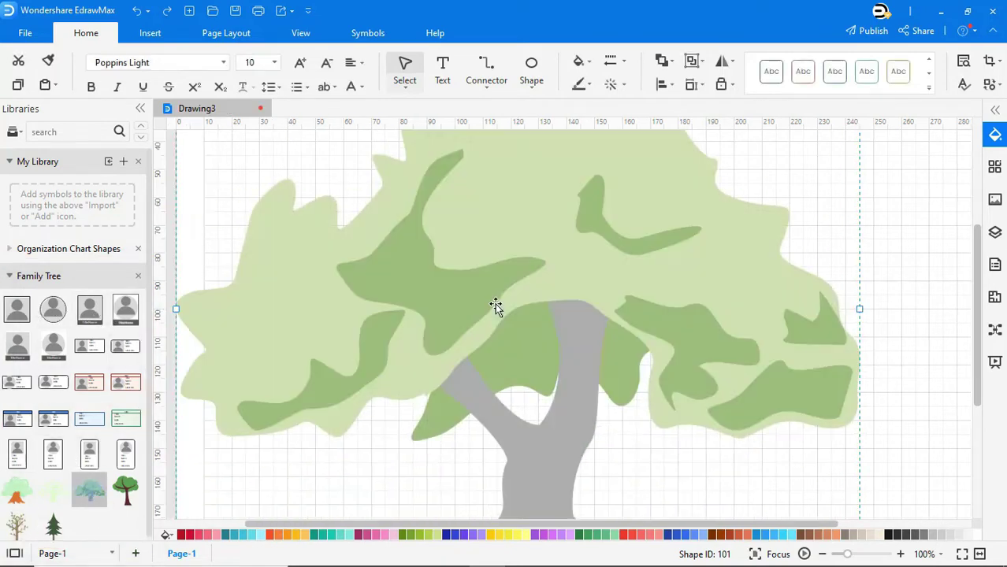
click(965, 557)
drag(656, 367, 689, 376)
click(792, 350)
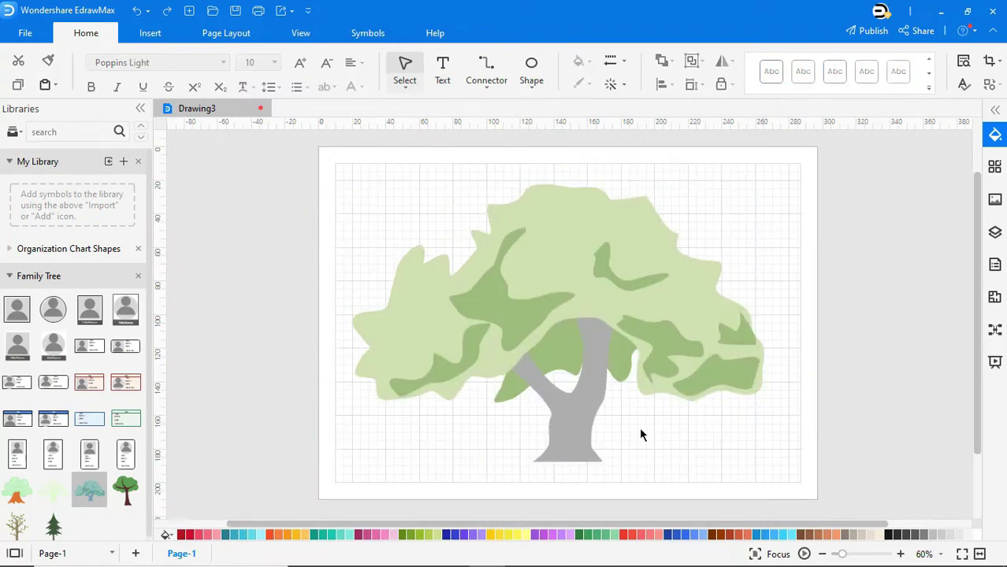
Draw a small circle below the tree trunk and overlay a duplicate on it to form a double ring
click(528, 86)
click(542, 138)
drag(511, 465, 530, 472)
click(586, 498)
click(538, 490)
key(ctrl+d)
click(591, 475)
click(541, 463)
Set the dash type of the selected ring below the trunk to 01
click(615, 58)
click(740, 222)
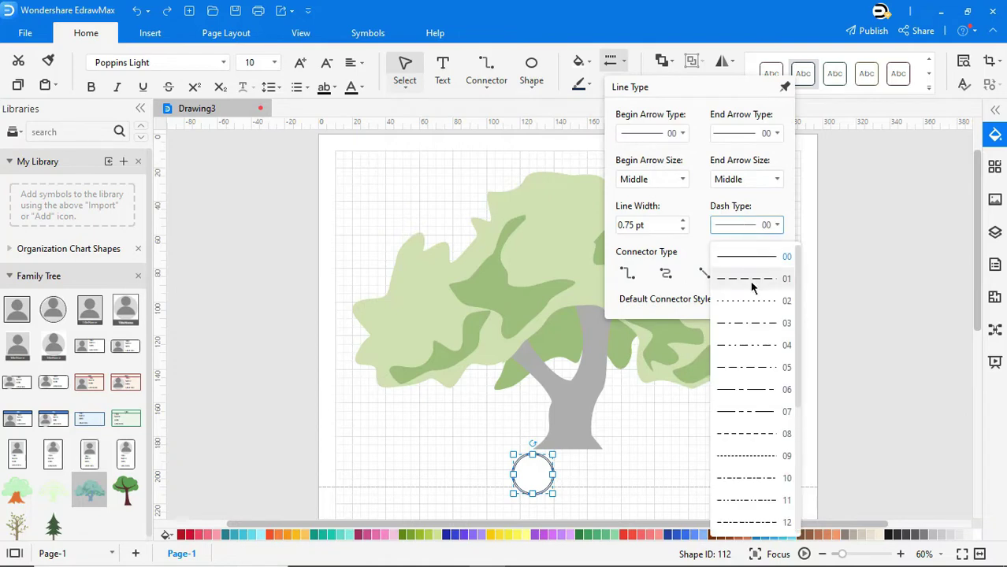
click(782, 281)
Label the ring below the trunk "Grandma" and group its two circles
double_click(533, 477)
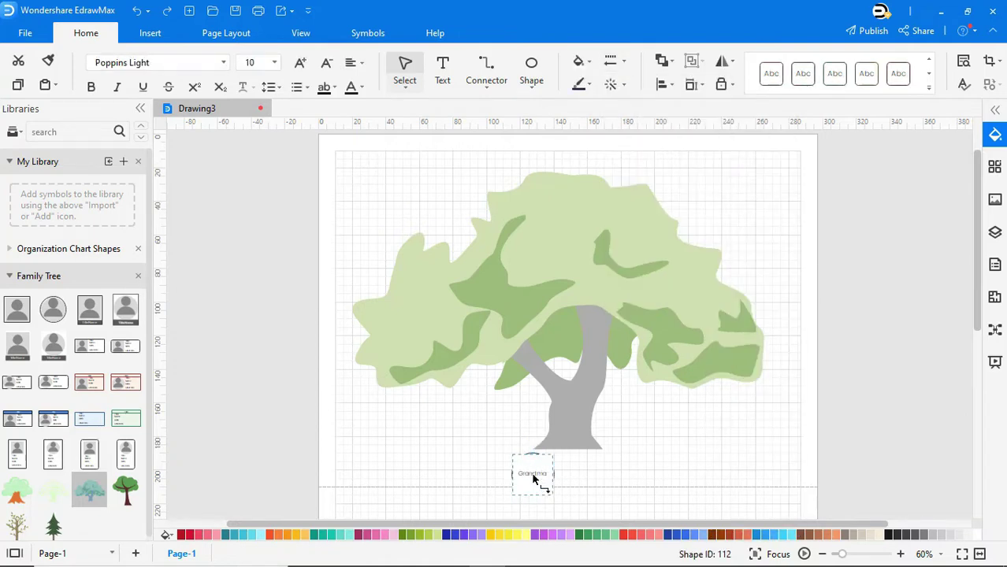
click(577, 484)
drag(544, 498, 571, 508)
click(691, 63)
click(714, 95)
click(683, 453)
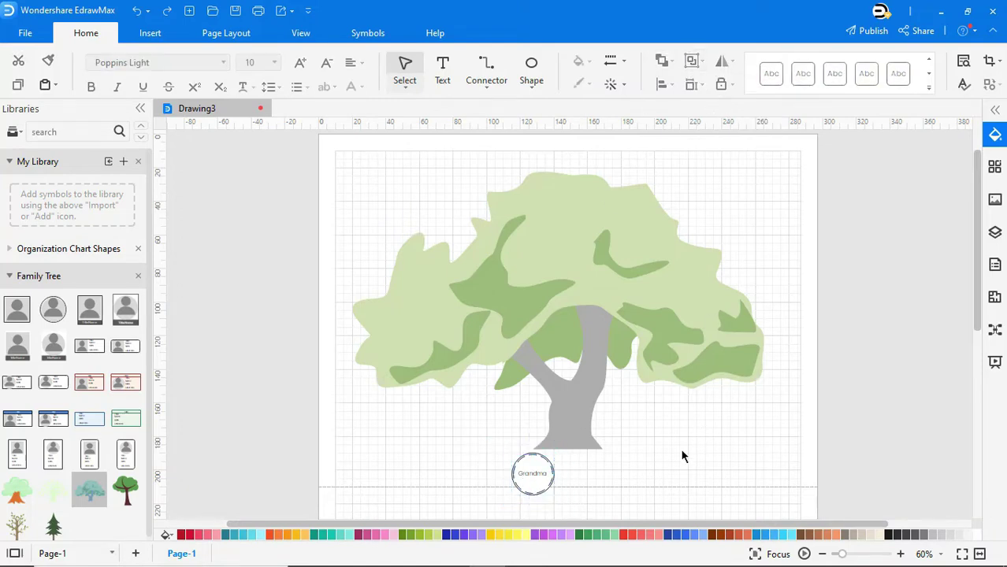
Duplicate the Grandma circle, place the copy to its right and label it "Grandpa"
click(540, 486)
key(ctrl+d)
drag(559, 500, 610, 476)
double_click(608, 477)
text(Gr)
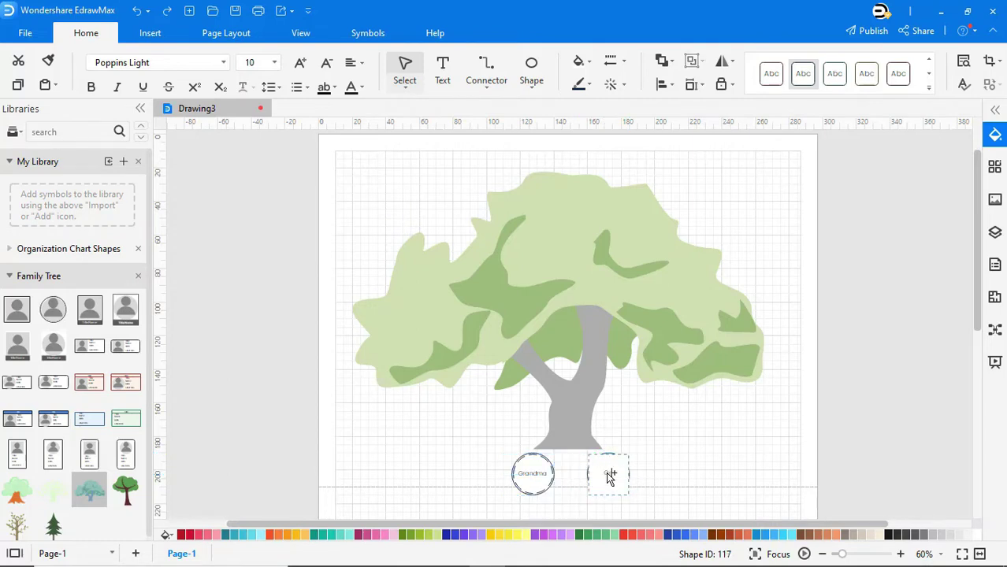
text(andpa)
click(670, 474)
Place two duplicated circles side by side above the grandparents and label them "Mother" and "Father"
click(540, 476)
key(ctrl+d)
drag(562, 496, 606, 423)
key(ctrl+d)
double_click(552, 423)
text(Mother)
double_click(608, 420)
click(637, 438)
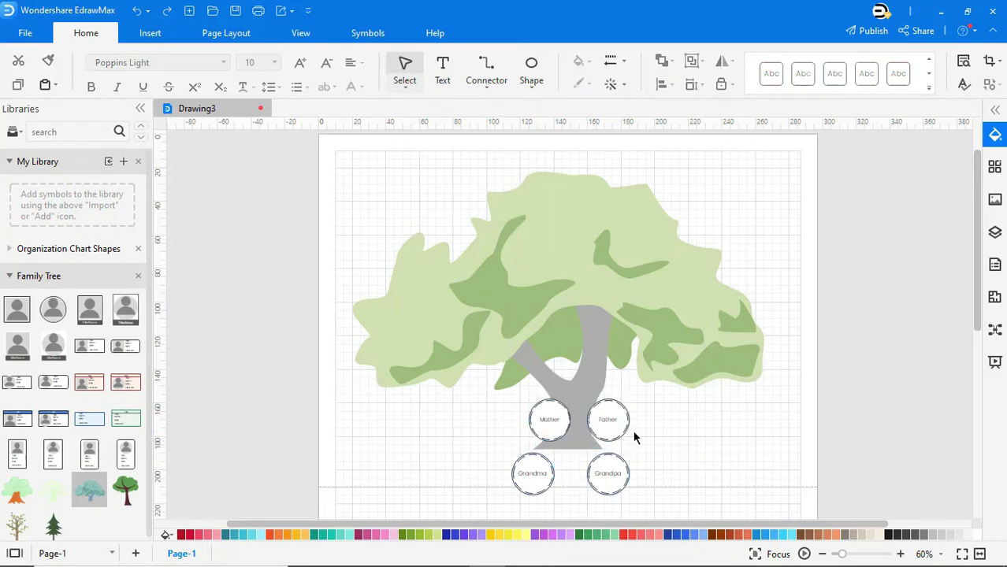
Place a copy of the Mother circle on the left branch above it and label it "Your Sibling"
click(549, 424)
drag(550, 424, 517, 371)
double_click(518, 375)
key(BackSpace)
text(Your Sibling)
click(648, 392)
Duplicate the Your Sibling circle and place the copy on the right branch above Father
click(522, 375)
key(ctrl+d)
drag(543, 398, 615, 368)
click(664, 402)
Duplicate the left Your Sibling circle, place the copy above it and label it "You"
click(520, 376)
key(ctrl+d)
drag(539, 398, 606, 339)
double_click(566, 333)
text(You)
Add another duplicated circle to the right of You and label it "Your Spouse"
click(623, 308)
key(ctrl+d)
double_click(608, 334)
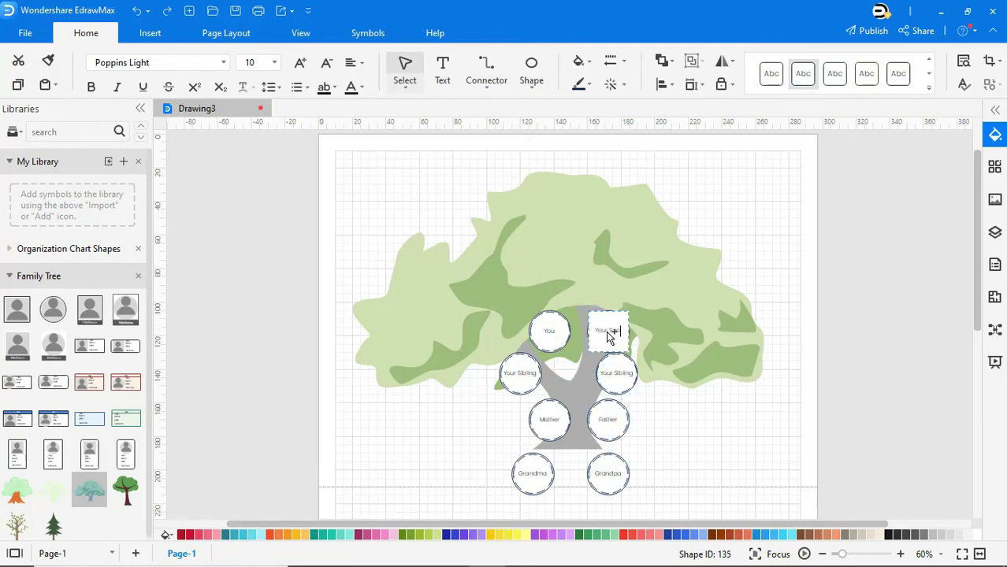
click(664, 343)
Duplicate the You circle, place the copy above the couple and label it "Your child"
click(558, 335)
key(ctrl+d)
drag(578, 354, 588, 273)
double_click(584, 273)
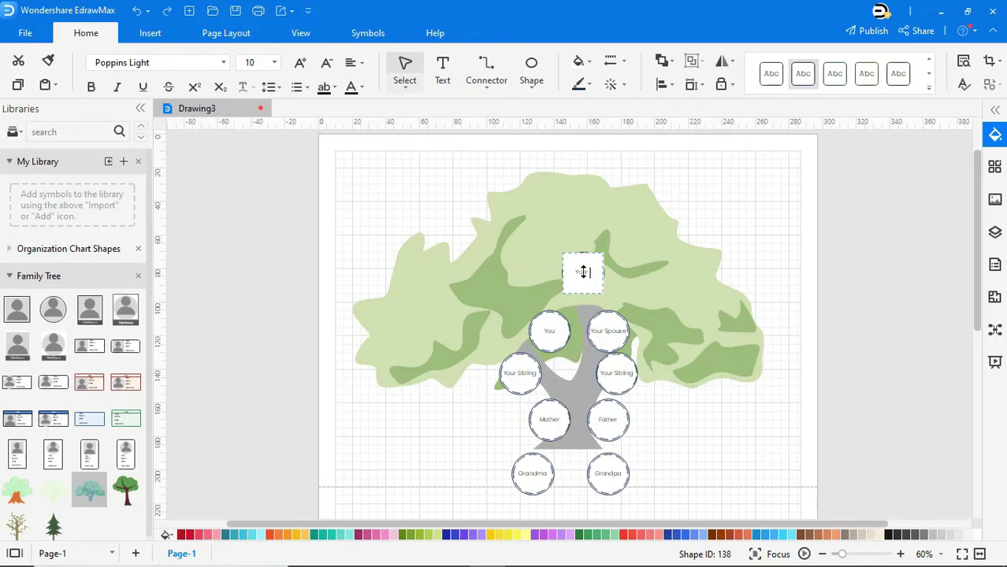
click(633, 275)
Duplicate the Your child circle, place the copy to its left and label it "Daughter/son in law"
click(589, 277)
key(ctrl+d)
drag(595, 290, 517, 271)
double_click(521, 275)
text(Daughter/son in law)
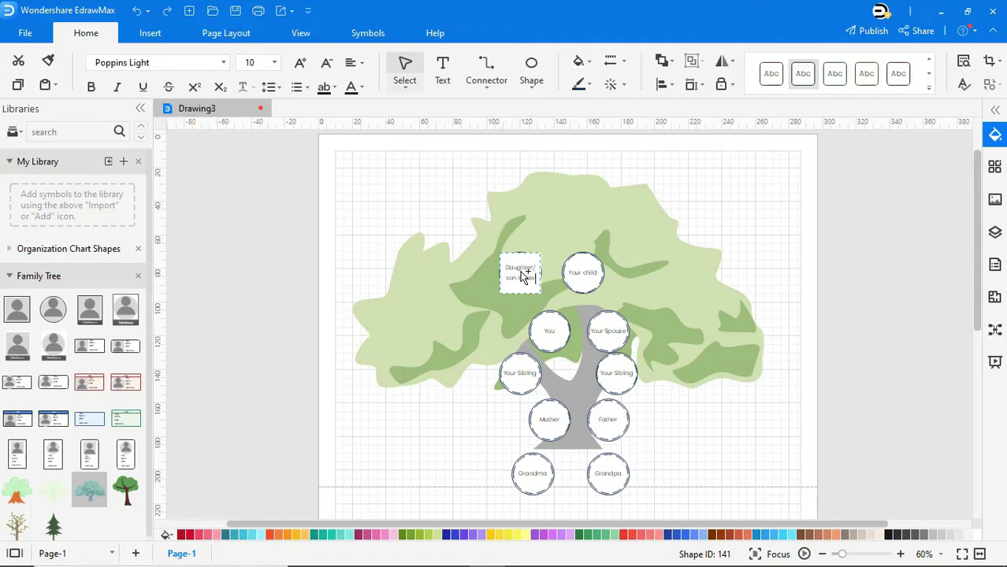
click(544, 272)
Duplicate the Daughter/son in law circle, place the copy above it and label it "YOur grandchild"
click(530, 274)
key(ctrl+d)
drag(546, 295, 509, 213)
double_click(515, 222)
text(YOur grandchi)
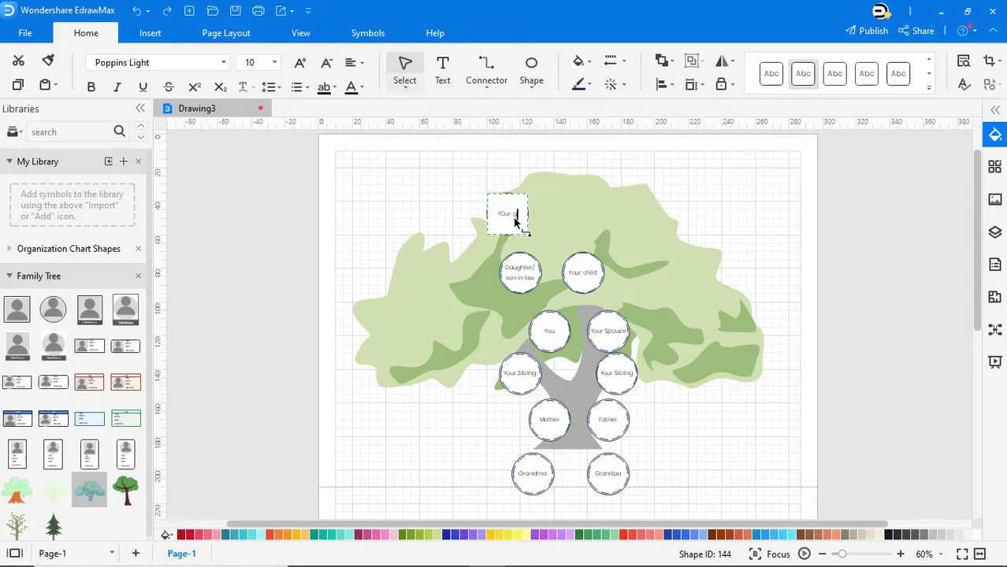
key(Escape)
Duplicate the grandchild circle twice, placing one copy at the treetop and the other on the crown's upper right
click(514, 211)
key(ctrl+d)
key(ctrl+d)
drag(546, 258, 552, 173)
drag(528, 241, 617, 211)
click(680, 207)
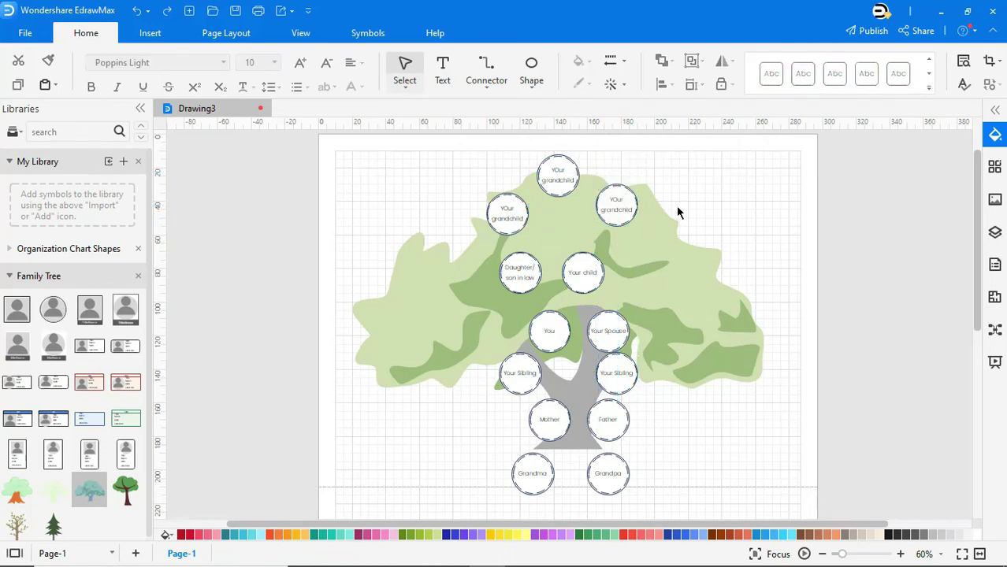
Duplicate the left Your Sibling circle, place the copy to its left and label it "Brother/sister in law"
click(525, 385)
key(ctrl+d)
drag(541, 392, 453, 365)
double_click(453, 364)
text(Brother)
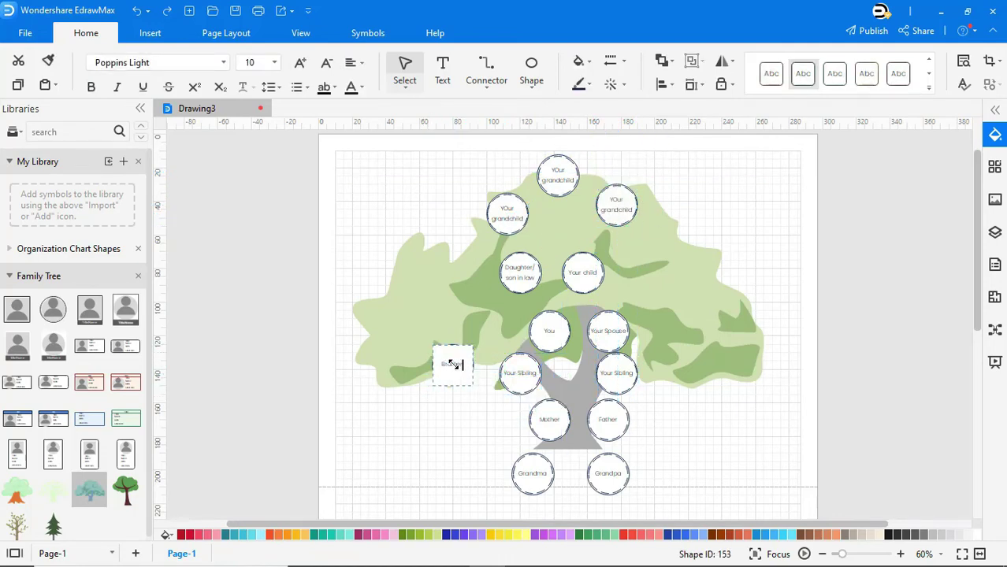
text(ther/sister in law)
click(449, 407)
Duplicate the Brother/sister in law circle, place the copy to its upper left and label it "Niece/Nephew in law"
click(459, 375)
key(ctrl+d)
drag(471, 402, 409, 323)
double_click(411, 320)
text(Niece)
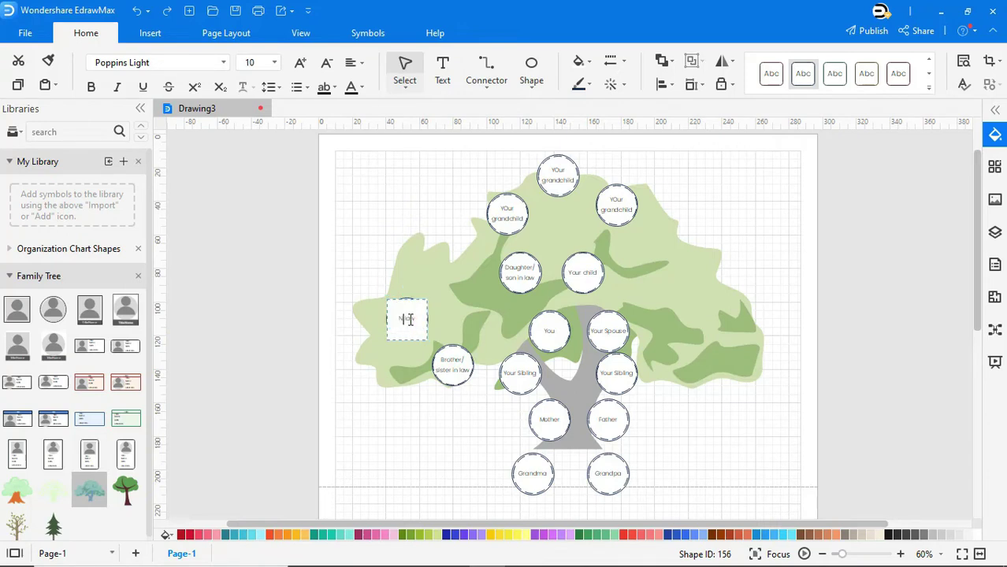
text(/Nephew in law)
click(383, 400)
Duplicate the Niece/Nephew in law circle, place the copy to its right and label it "Niece/Nephew"
click(407, 324)
key(ctrl+d)
drag(435, 345, 492, 321)
double_click(492, 321)
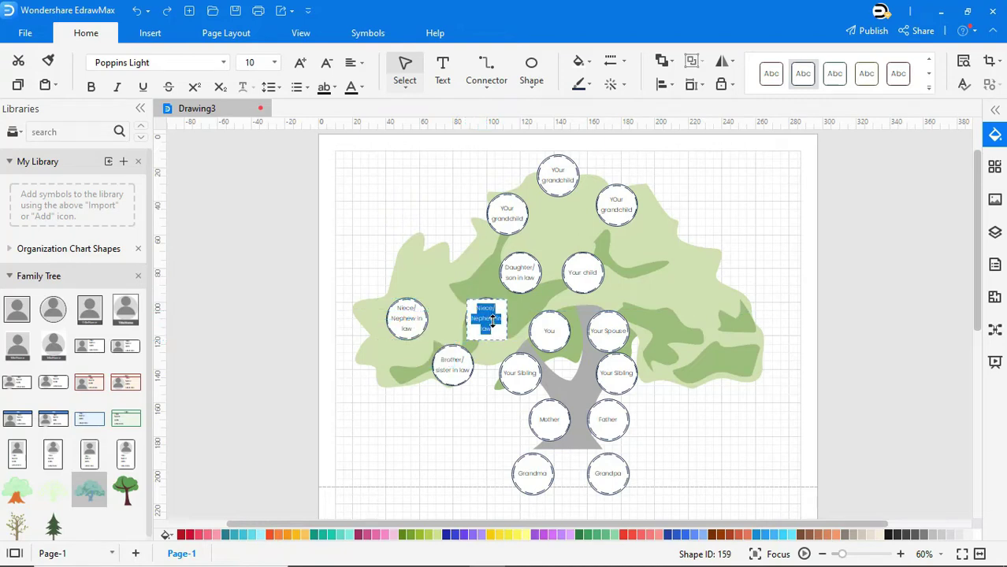
text(Niece/Nephew)
click(457, 417)
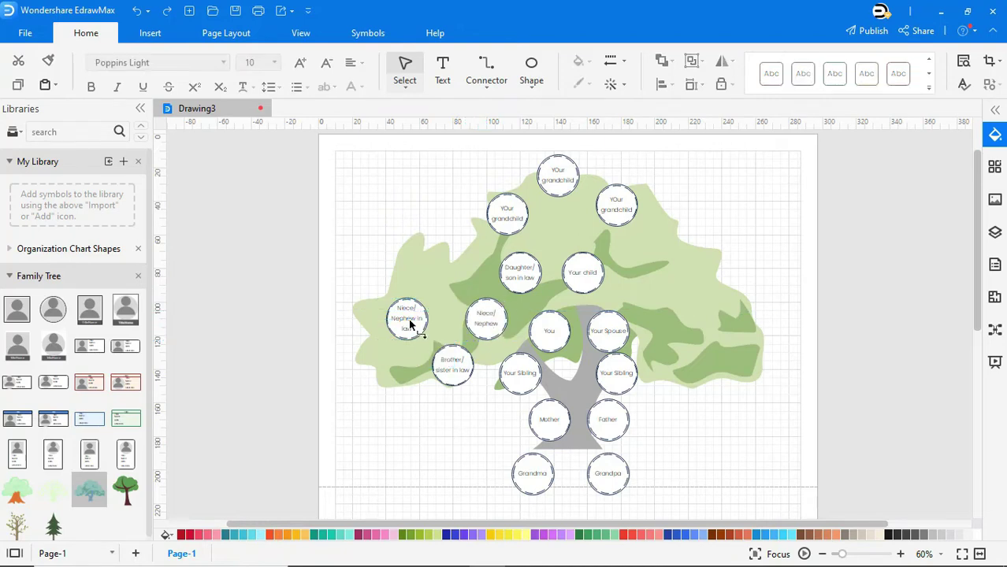
Place two smaller copies of the Niece/Nephew circle side by side near the crown's upper left edge
click(479, 324)
key(ctrl+c)
key(ctrl+v)
drag(497, 329, 408, 249)
drag(443, 287, 475, 258)
key(ctrl+c)
key(ctrl+v)
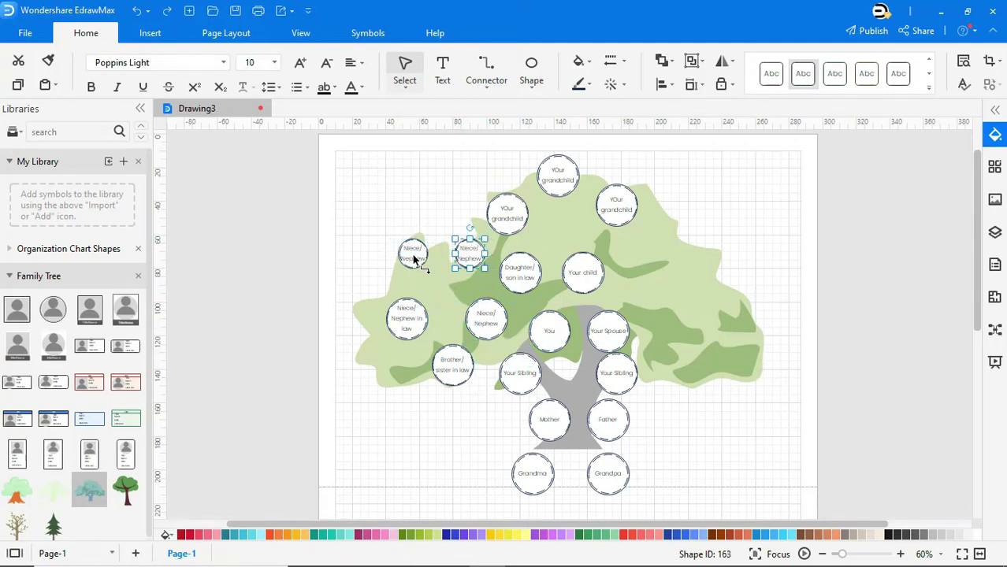
Add "Great" before the Niece/Nephew label in both small circles
double_click(412, 254)
text(Great)
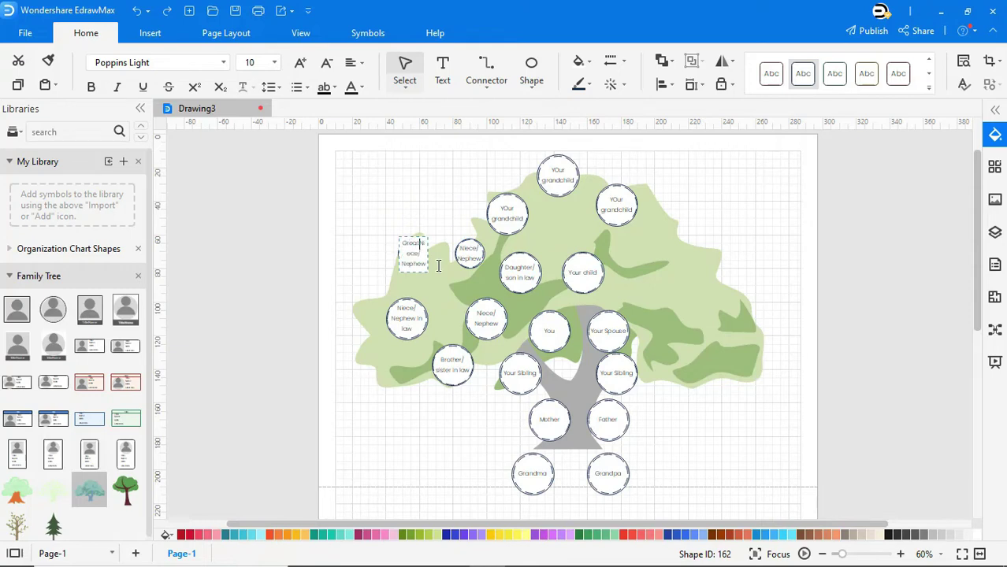
click(439, 215)
double_click(463, 251)
click(462, 250)
text(Great)
click(457, 214)
Duplicate the Brother/sister in law circle and place the copy beside the right Your Sibling circle
click(447, 367)
key(ctrl+d)
drag(483, 393, 690, 378)
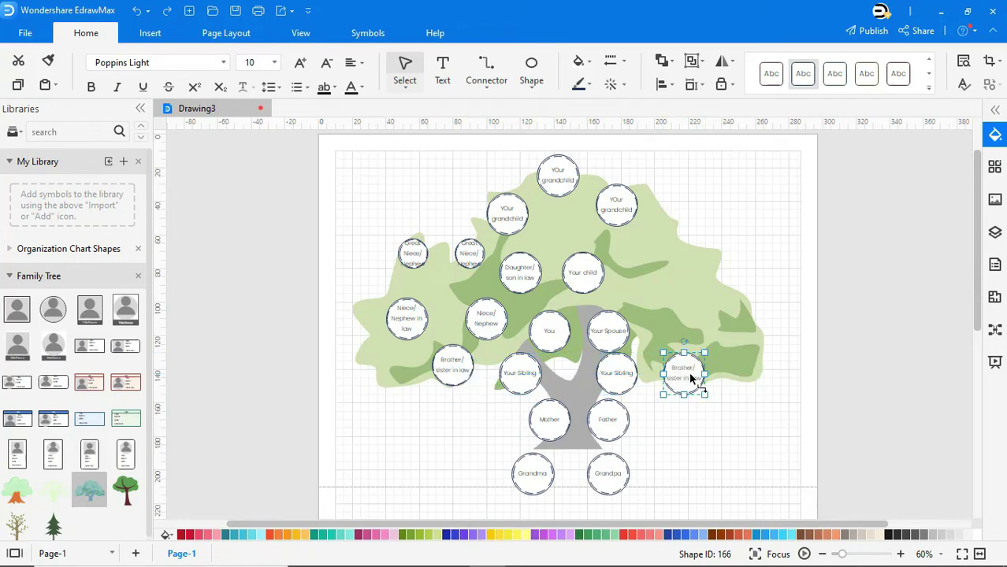
Place three copies of the Niece/Nephew circle on the right side of the crown above Brother/sister in law
drag(483, 324, 691, 272)
key(ctrl+d)
key(ctrl+d)
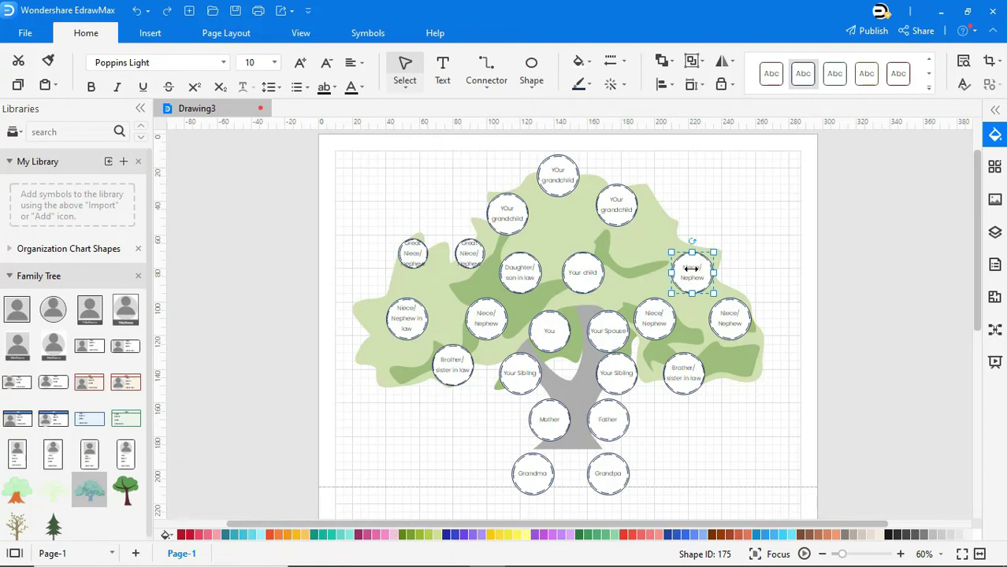
Duplicate the Niece/Nephew in law circle and place the copy between Your child and the upper right Niece/Nephew
click(403, 321)
key(ctrl+d)
drag(429, 341, 653, 268)
Duplicate a small Great Niece/Nephew circle and place the copy above the right Niece/Nephew in law pair
click(472, 257)
key(ctrl+d)
drag(501, 283, 669, 227)
click(753, 219)
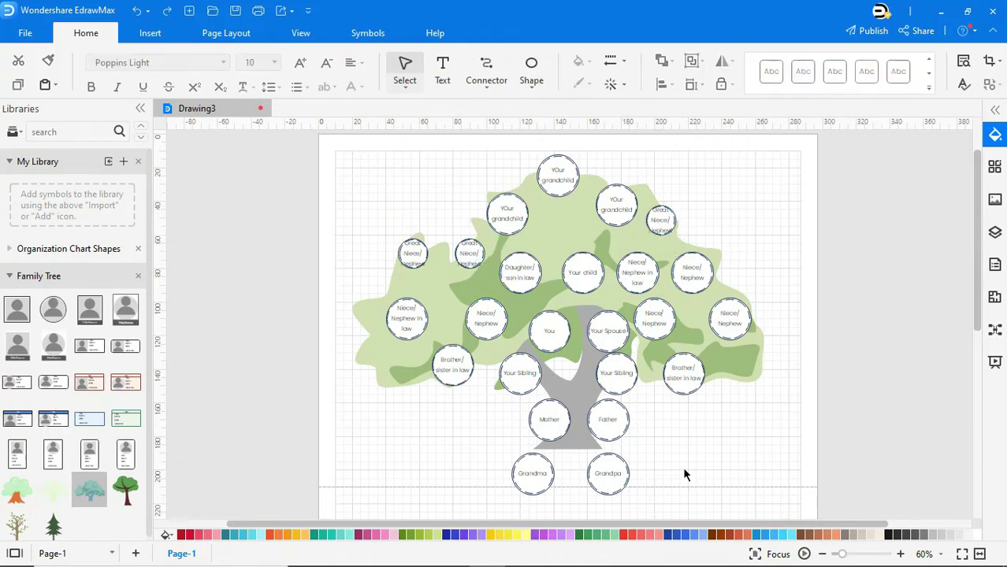
Draw a straight horizontal line connecting the Grandma and Grandpa circles
click(533, 89)
click(558, 161)
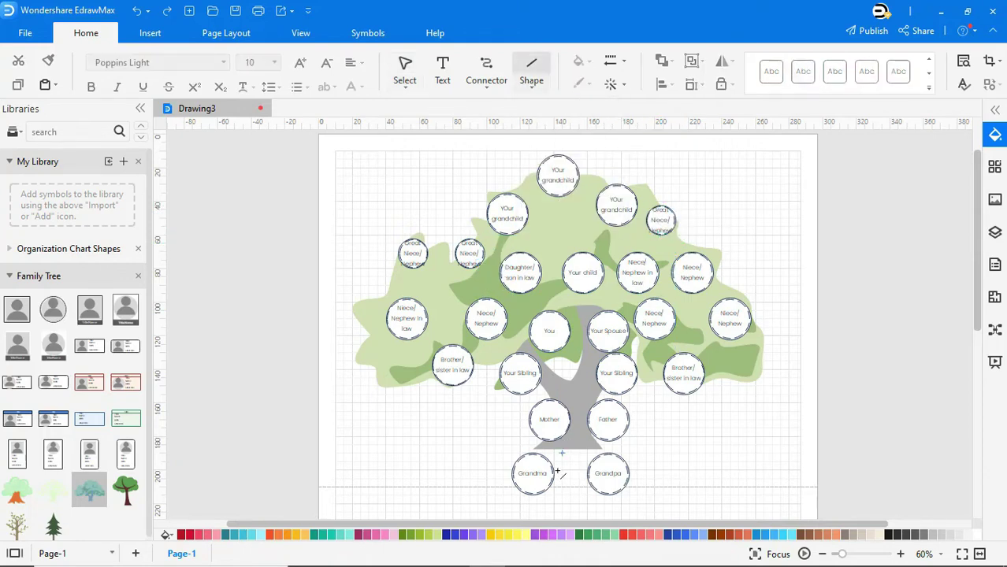
drag(556, 476, 588, 475)
click(694, 468)
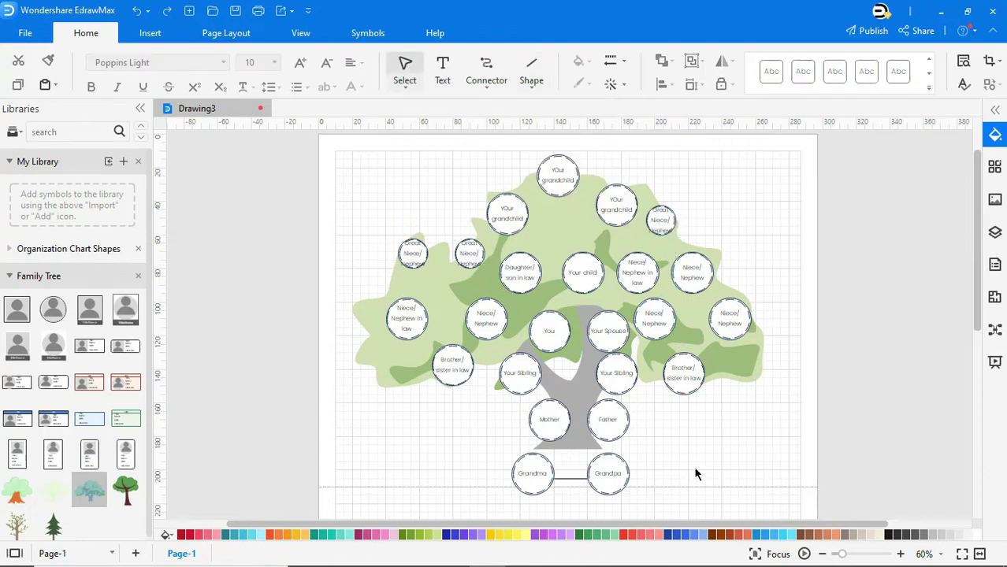
Draw a line from the middle of the grandparents' connection up to the parents' generation
click(526, 90)
click(557, 161)
drag(572, 479, 589, 420)
click(665, 456)
Draw the remaining straight lines connecting parents, siblings, spouses, children, grandchildren, nieces and nephews
click(525, 80)
click(549, 160)
click(705, 430)
click(531, 79)
click(552, 160)
drag(566, 363, 601, 376)
click(531, 79)
click(551, 160)
click(531, 79)
click(552, 160)
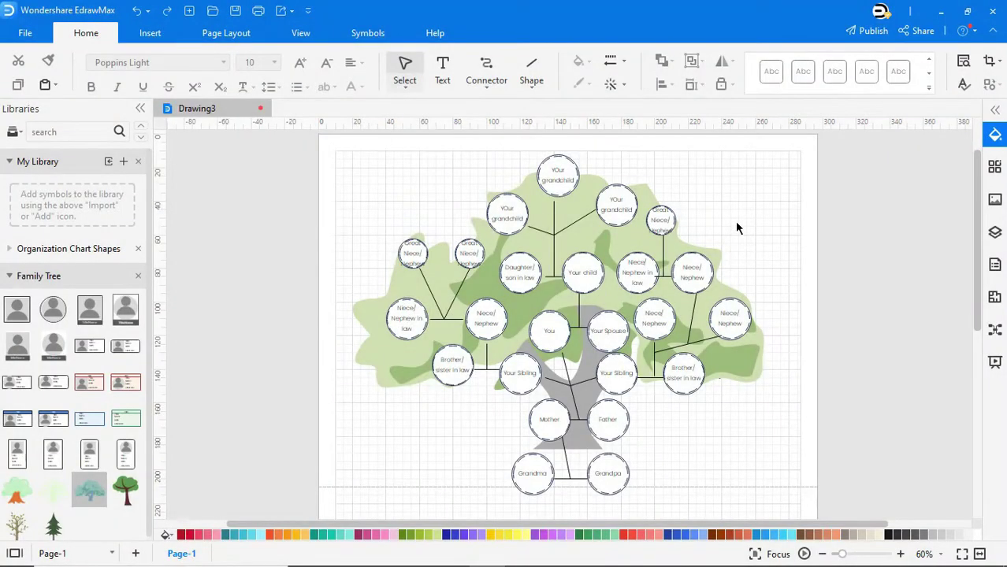
Select all connectors in the drawing and set their dash type to 01
right_click(738, 219)
click(761, 250)
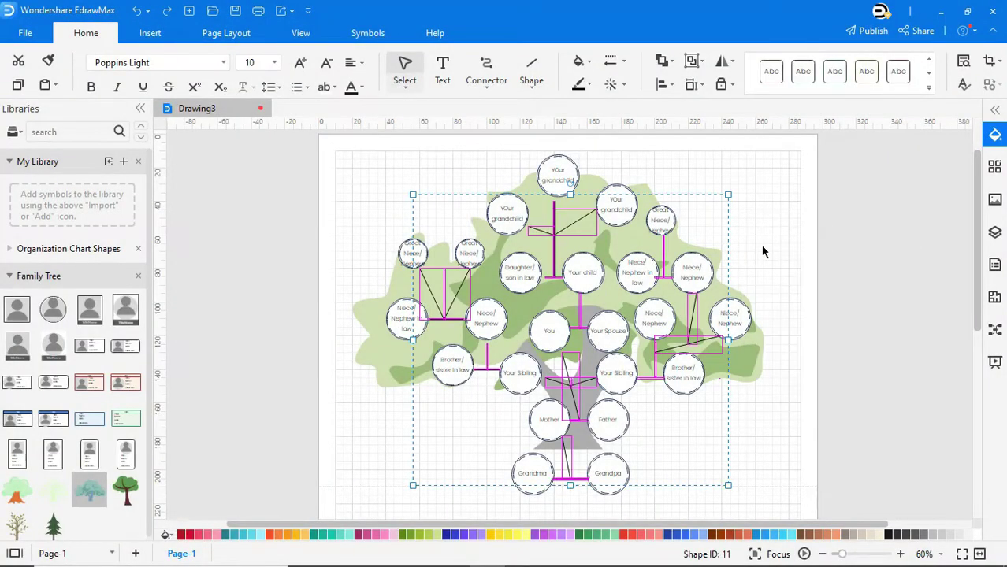
click(613, 62)
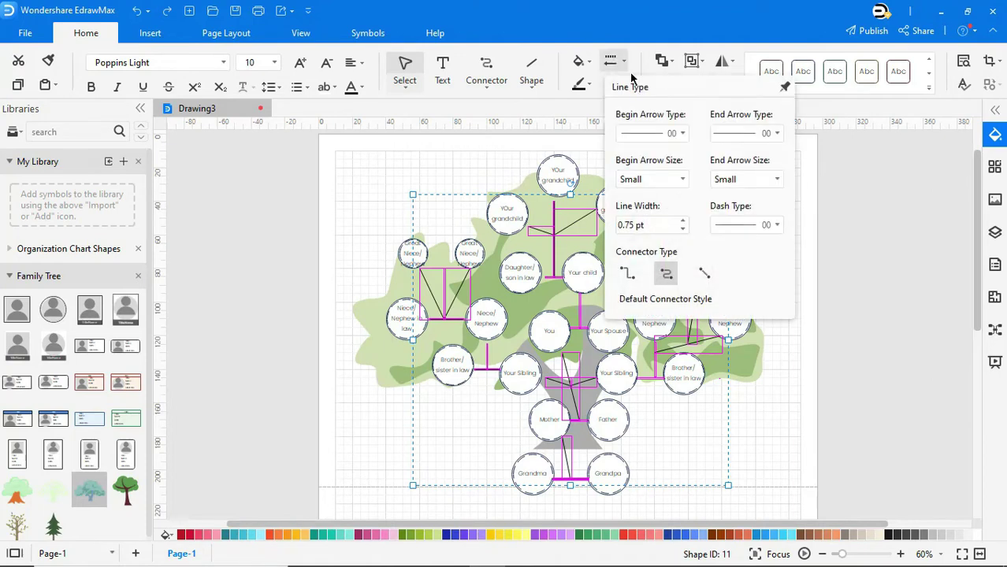
click(776, 224)
click(761, 279)
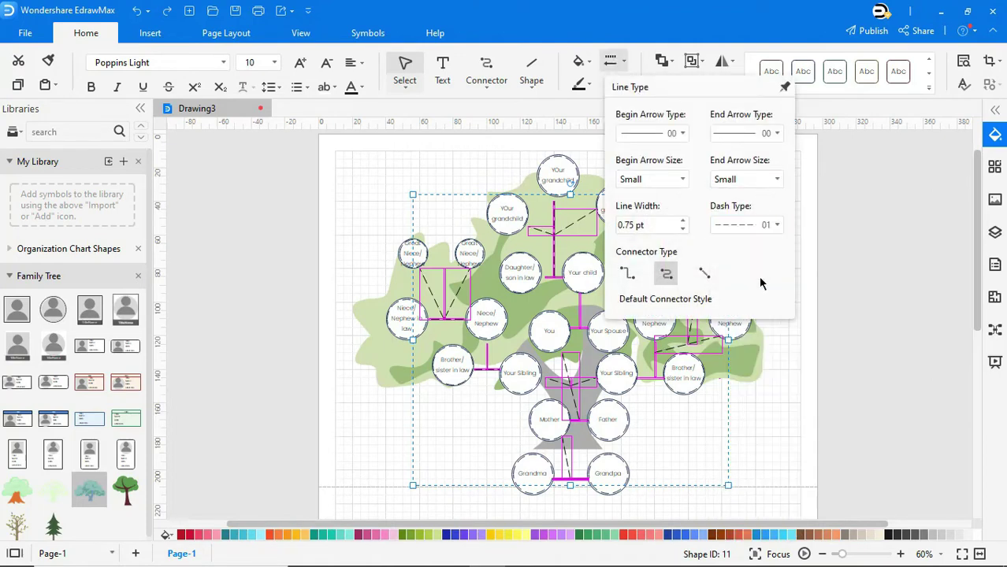
click(788, 342)
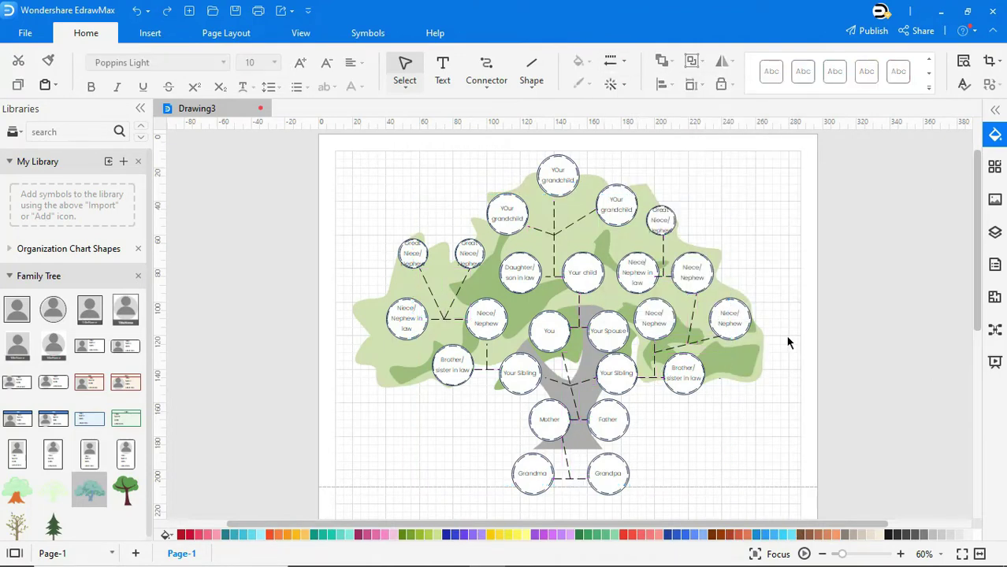
Set the page background colour to white
click(243, 39)
click(526, 78)
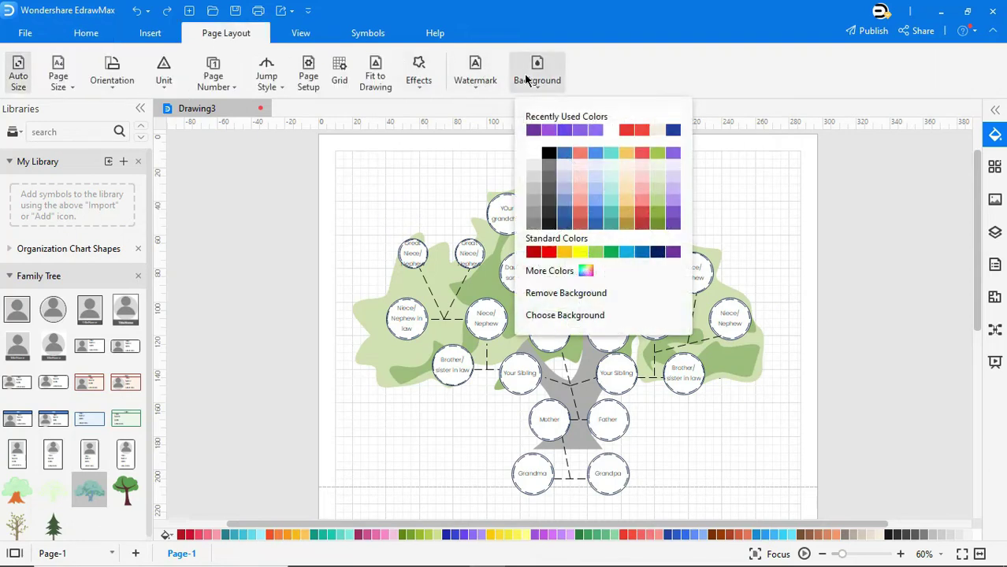
click(536, 148)
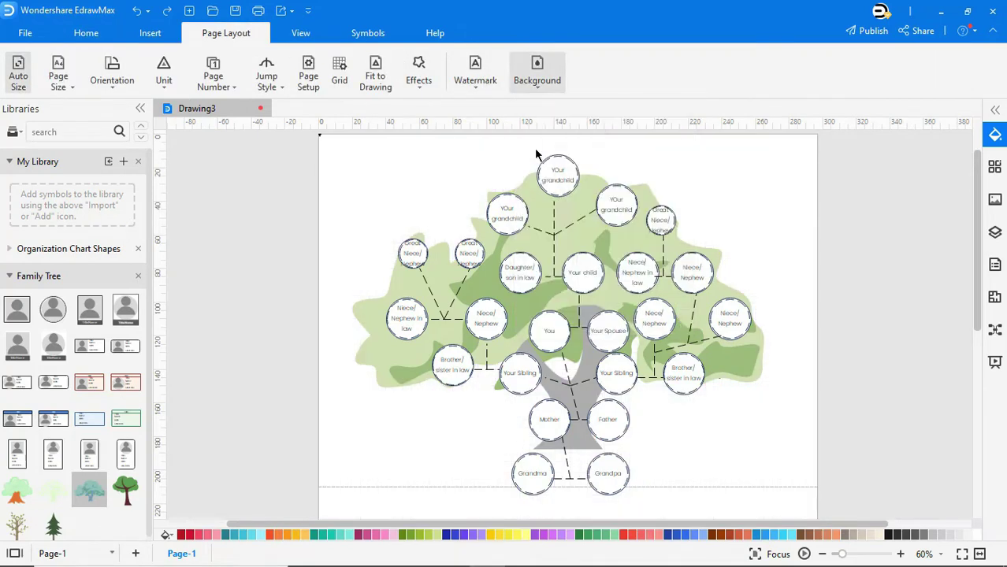
Fit the page to the drawing and show the whole page
right_click(719, 196)
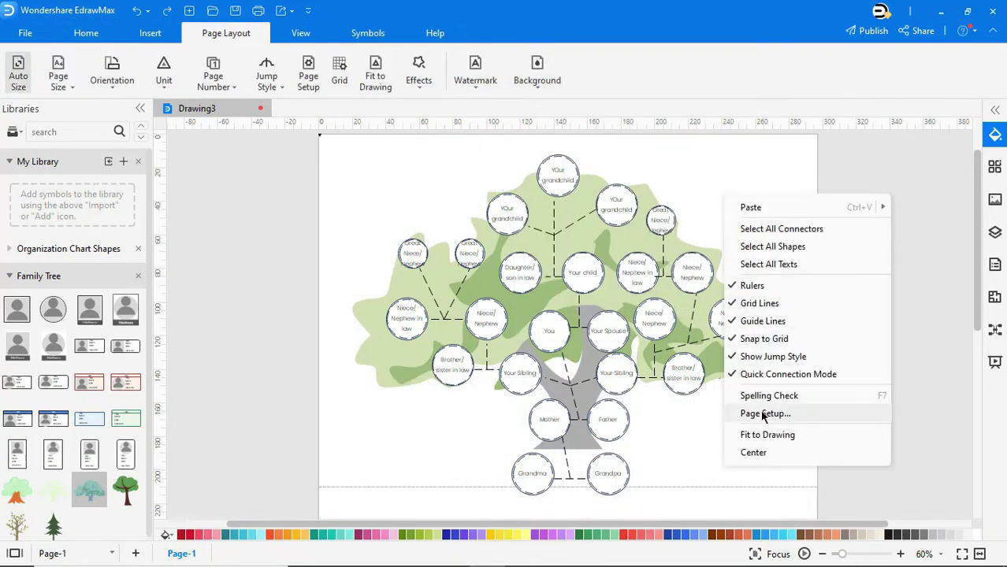
click(764, 437)
click(962, 554)
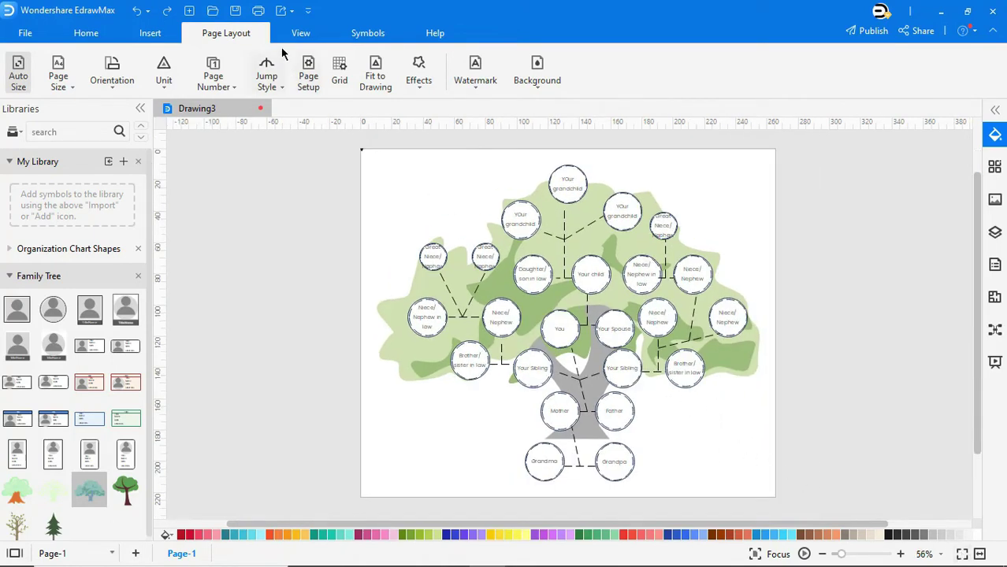
Show the finished circle-based family tree as a full-screen presentation
click(298, 33)
click(105, 78)
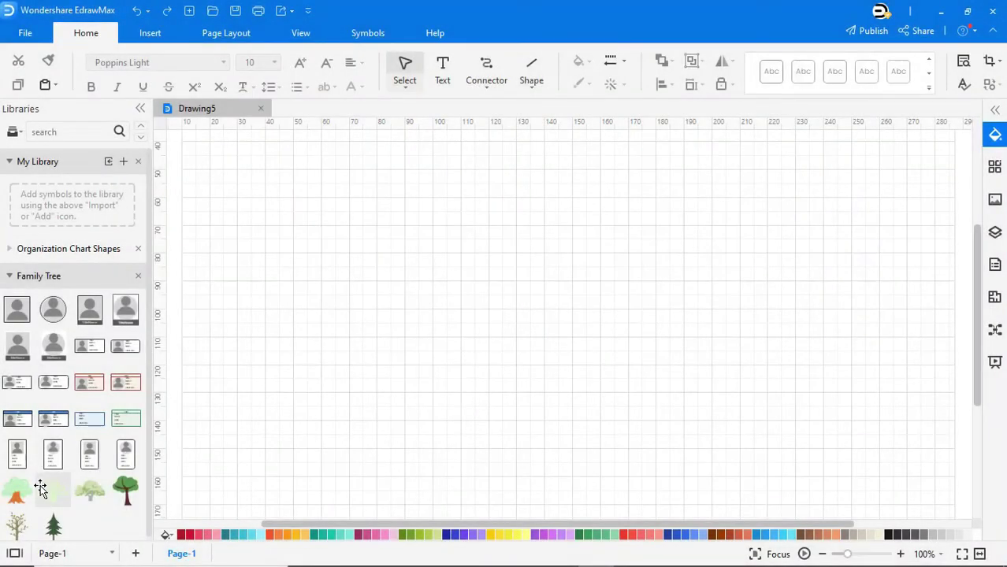
Place the pale green leafy tree illustration in the middle of the new drawing and show the whole page
drag(41, 489, 576, 340)
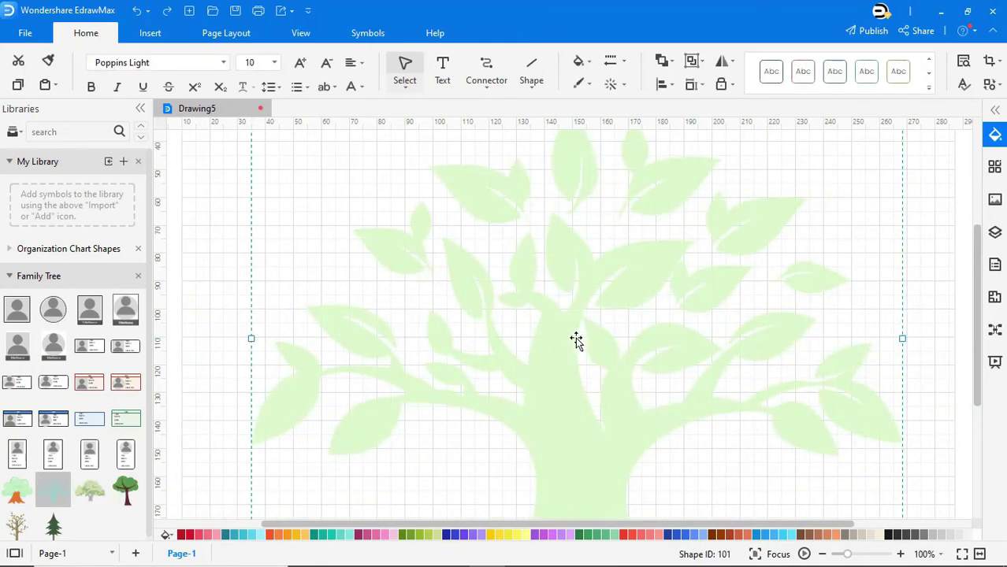
click(962, 553)
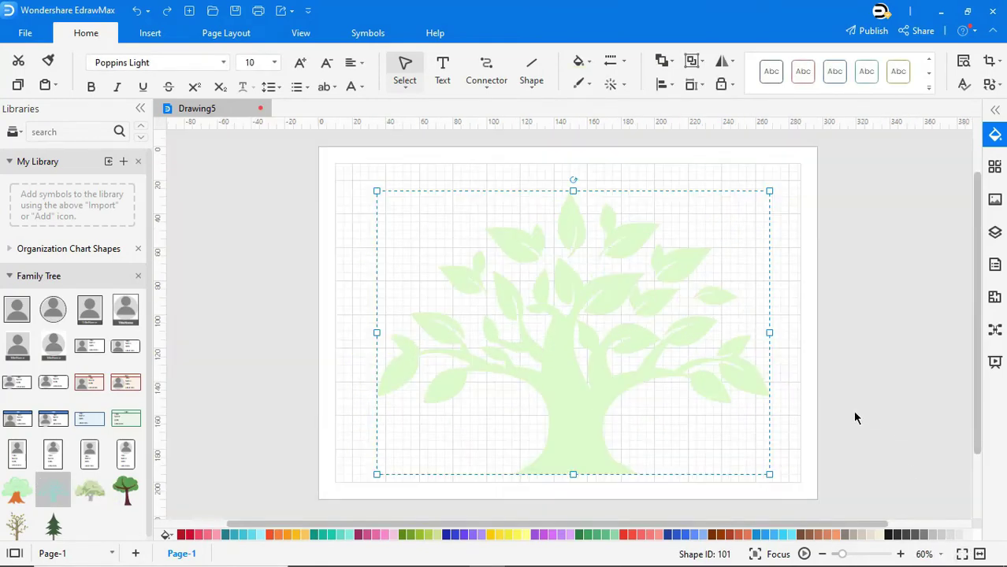
click(855, 417)
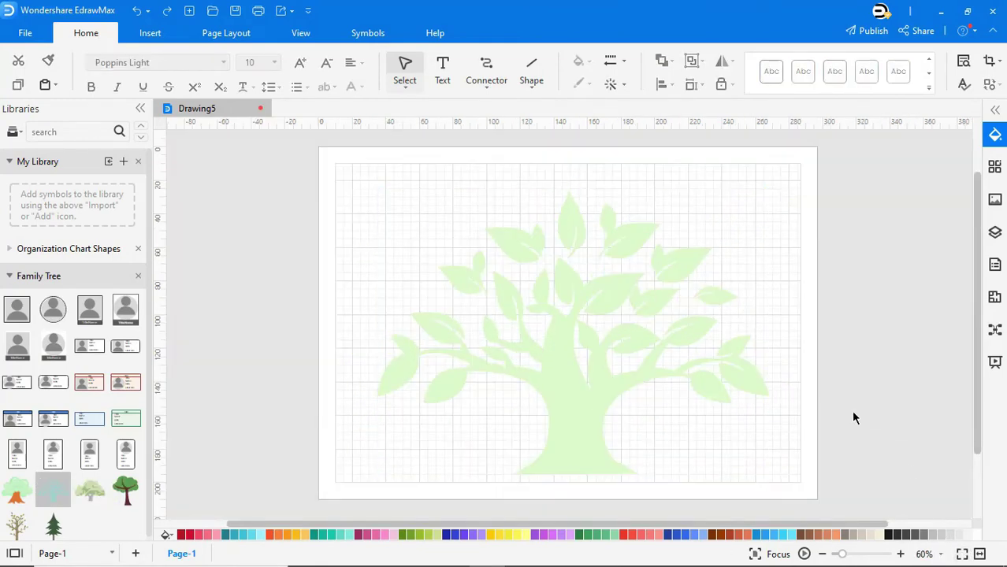
Place an organization chart card near the treetop, with the Department field removed and the photo laid out above the name and title
click(7, 249)
drag(577, 281, 580, 243)
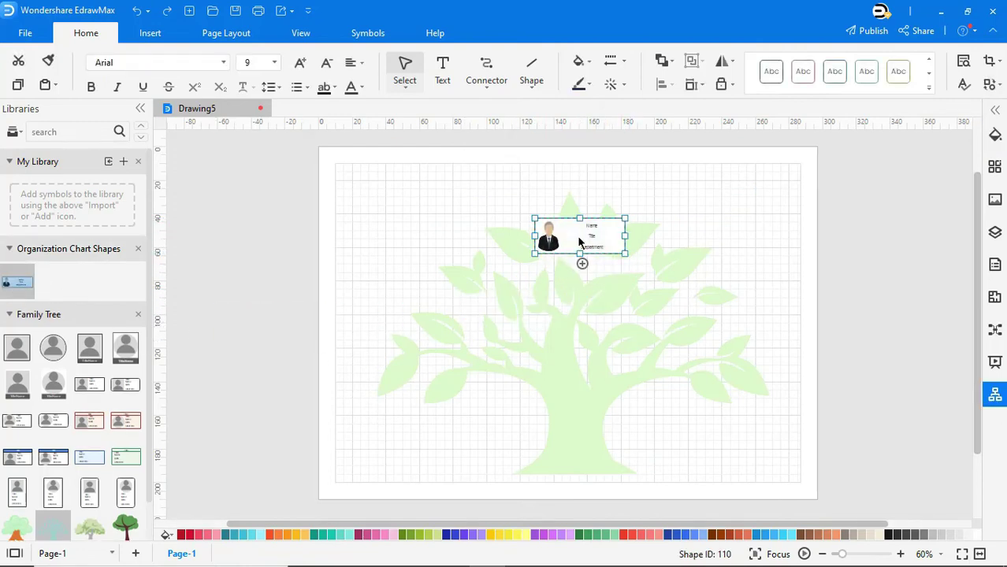
click(996, 393)
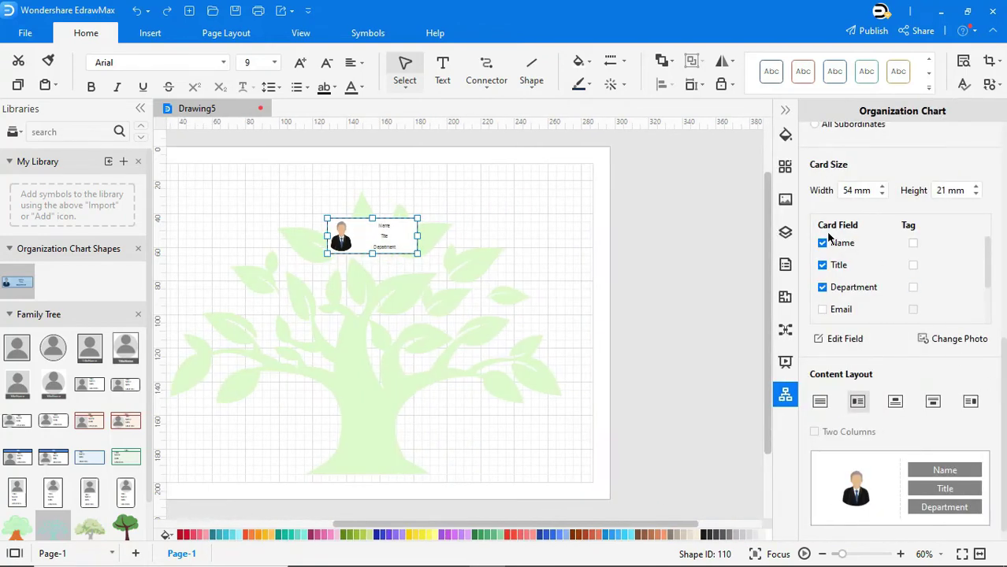
click(822, 287)
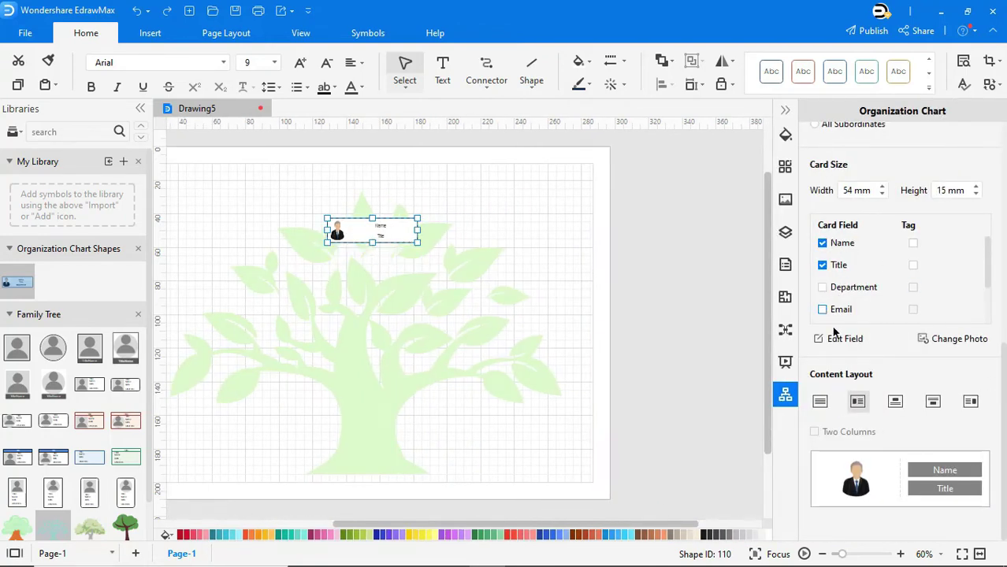
click(890, 407)
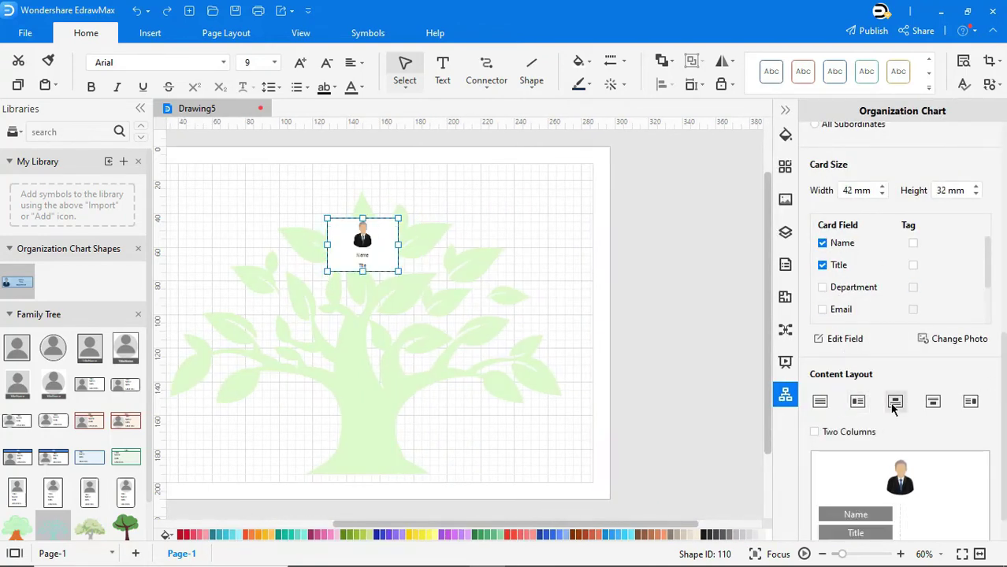
Narrow the card to about 25 mm wide and move it up to the top of the tree
drag(398, 244, 352, 263)
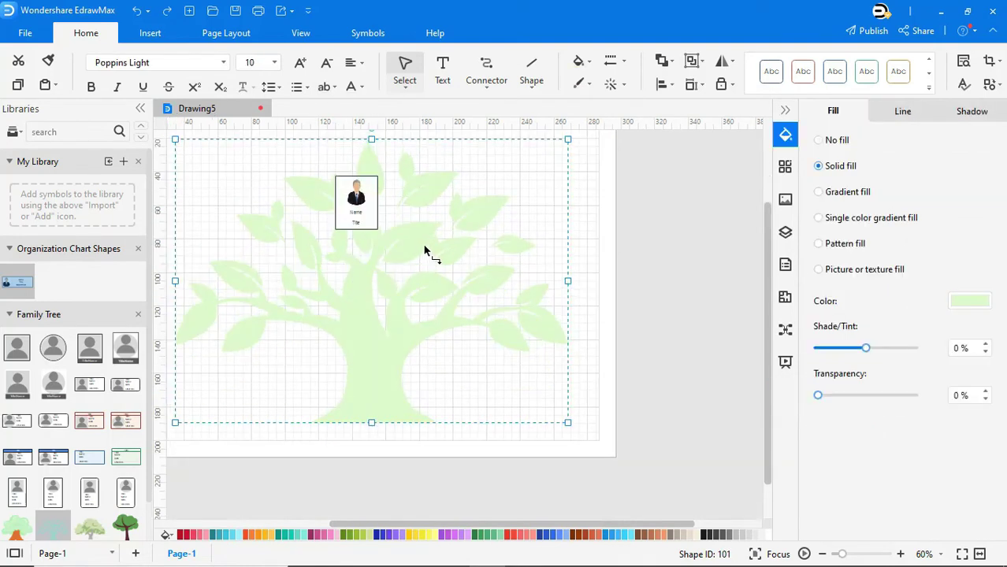
click(424, 245)
click(785, 111)
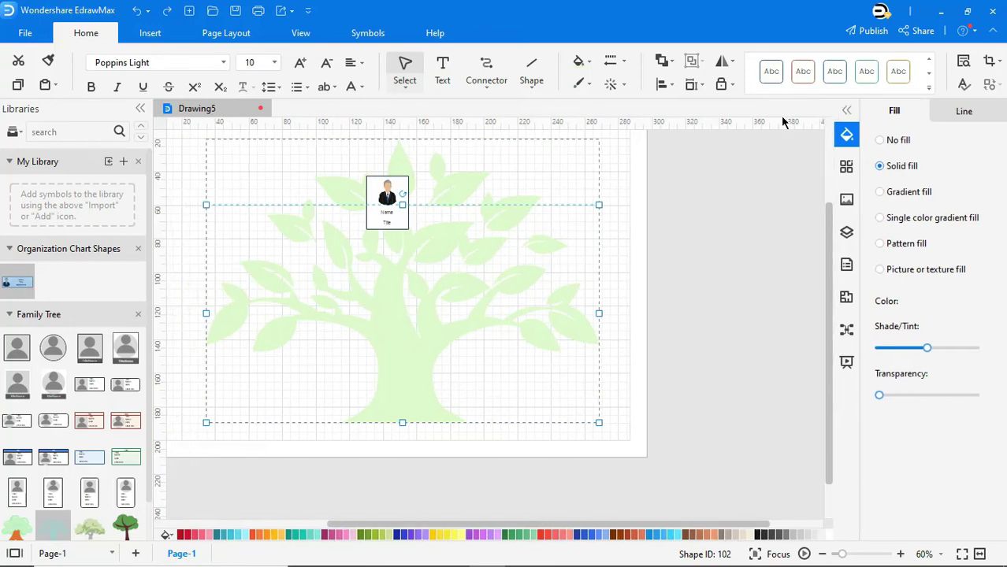
click(754, 260)
drag(474, 211, 489, 180)
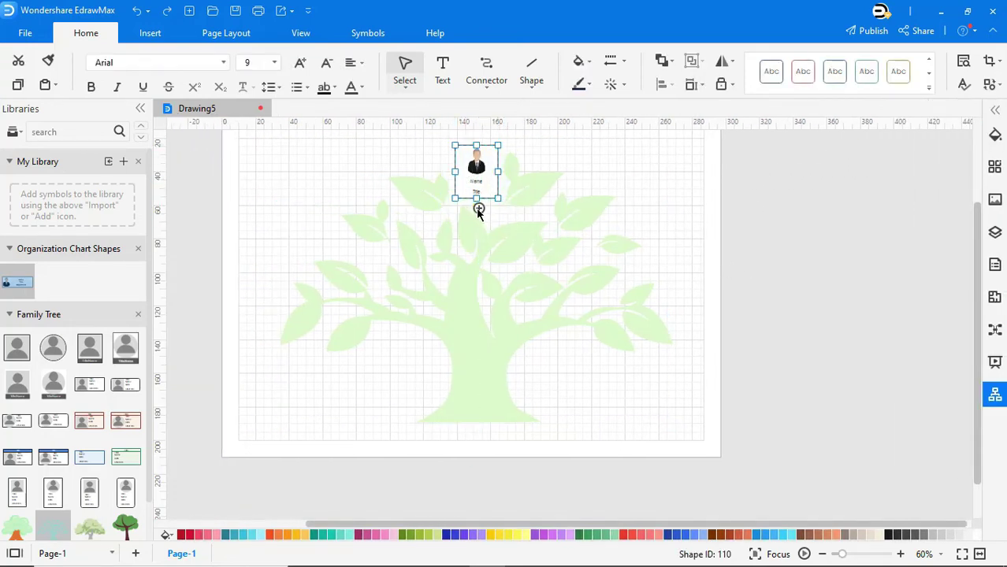
Add two connected cards below the top card and two more below each of those
click(478, 209)
click(508, 236)
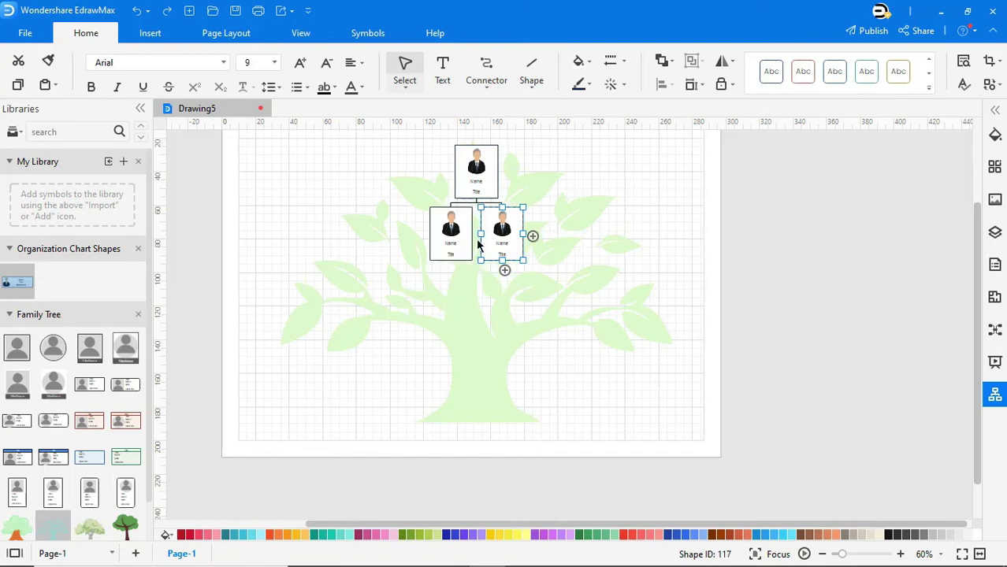
click(463, 246)
click(454, 269)
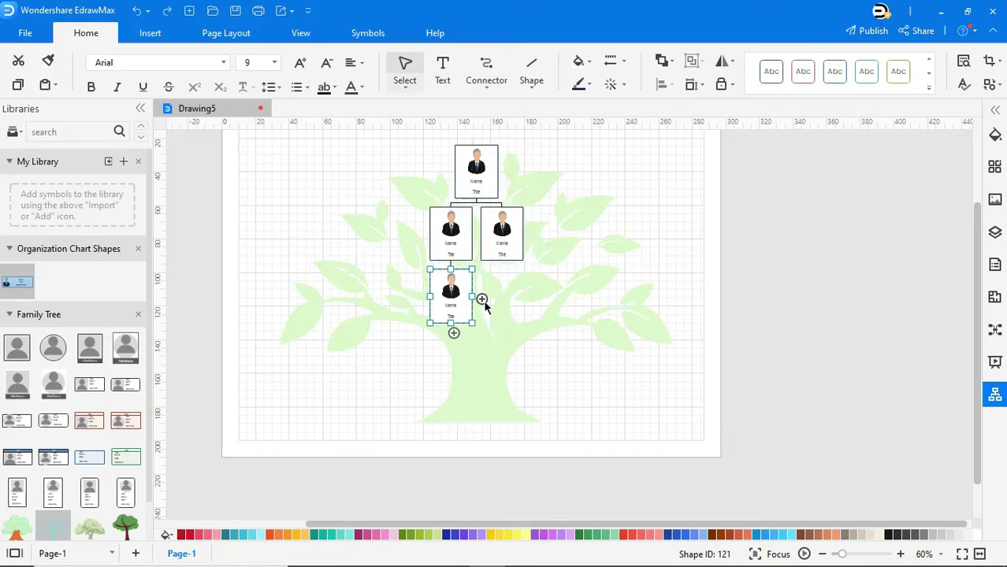
click(481, 299)
click(502, 238)
click(503, 267)
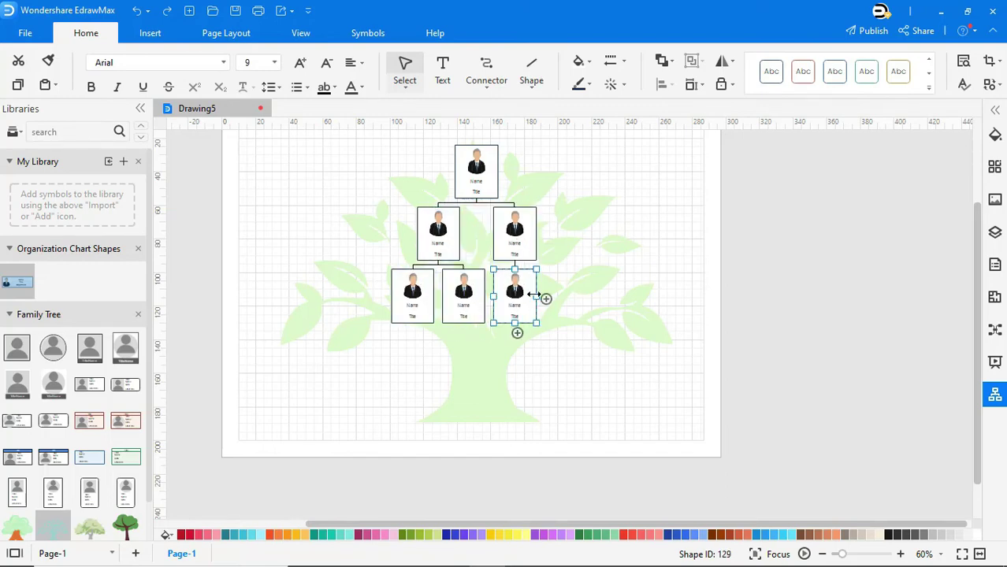
click(546, 300)
Add two connected cards beneath each of the four third-row cards to form the fourth generation
click(401, 315)
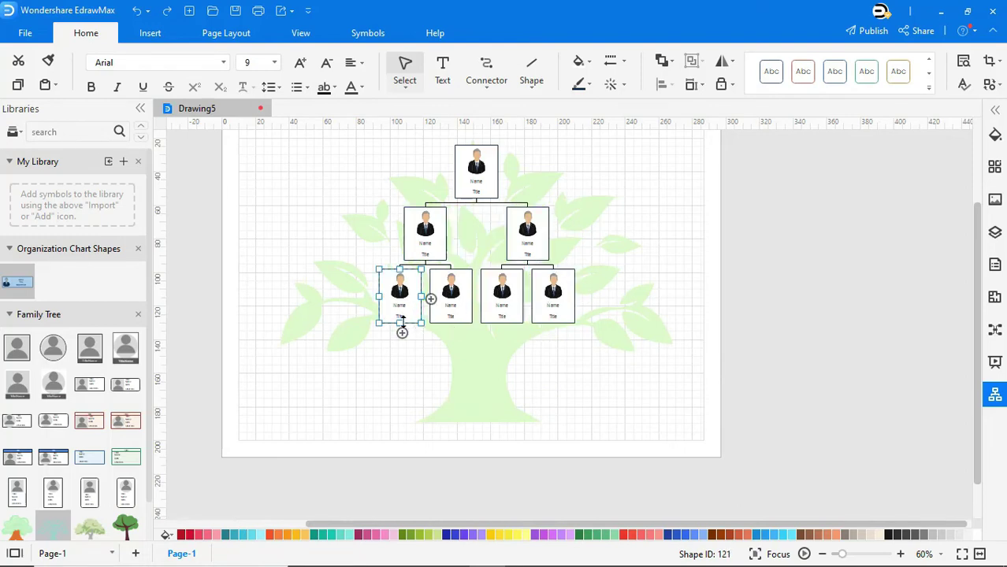
click(401, 333)
click(431, 363)
click(453, 308)
click(453, 333)
click(488, 361)
click(516, 303)
click(517, 333)
click(558, 362)
click(601, 304)
click(594, 334)
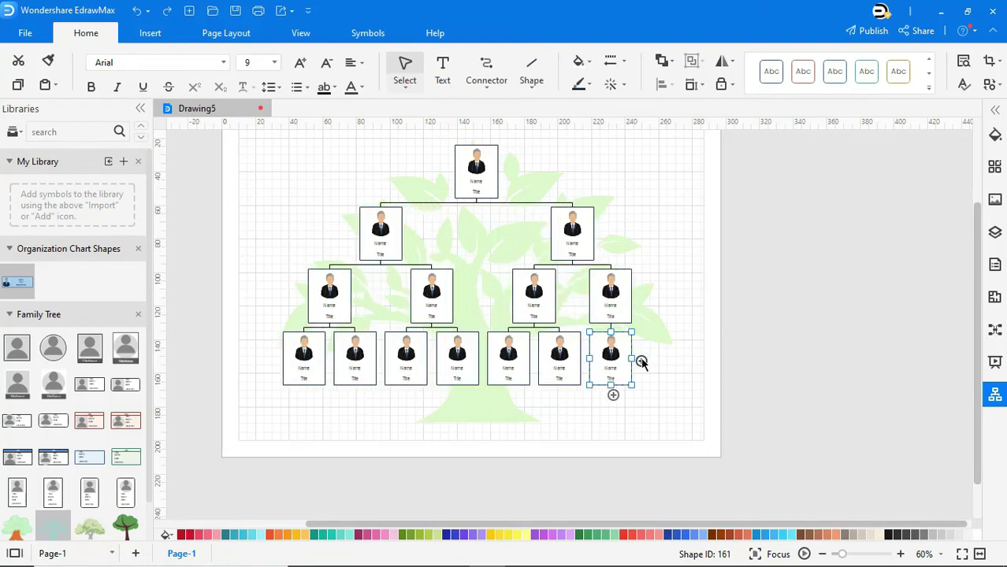
click(703, 360)
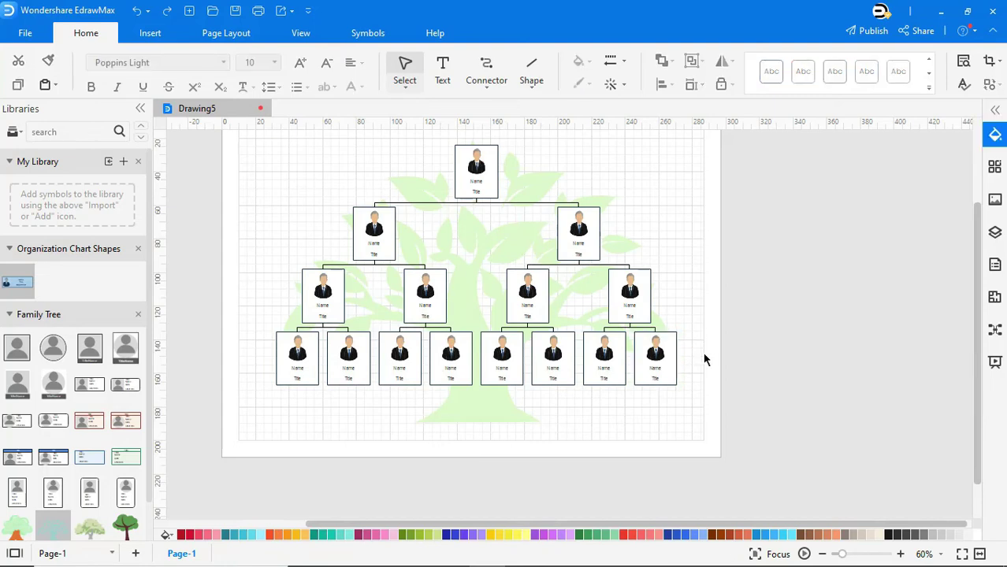
Replace the top card's photo with the image file Me
click(478, 163)
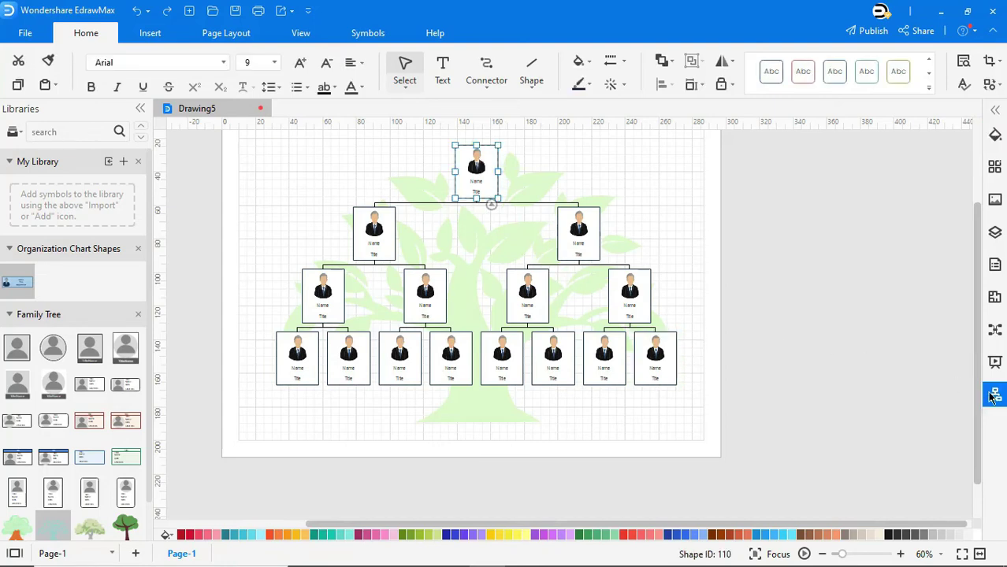
click(994, 394)
click(950, 339)
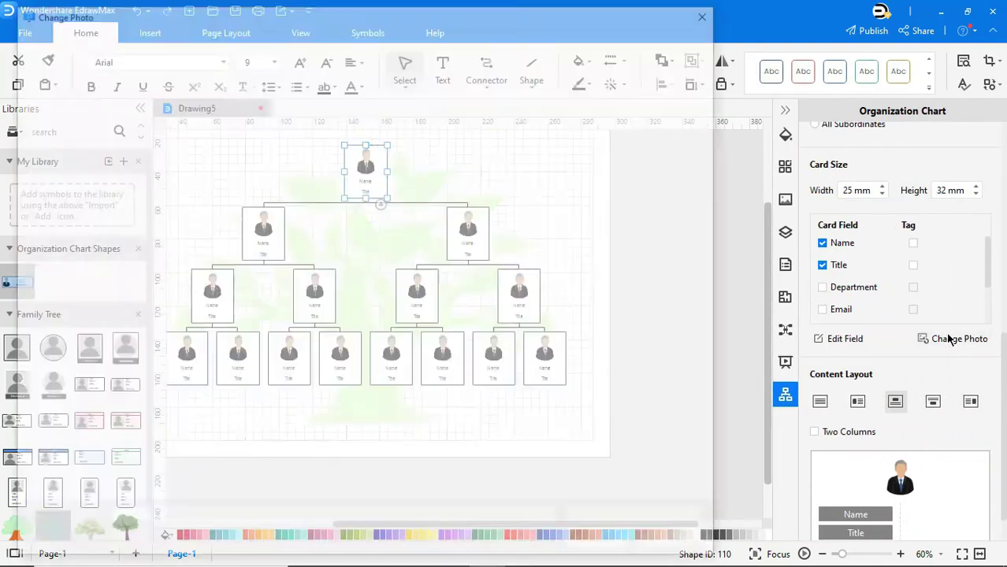
click(670, 229)
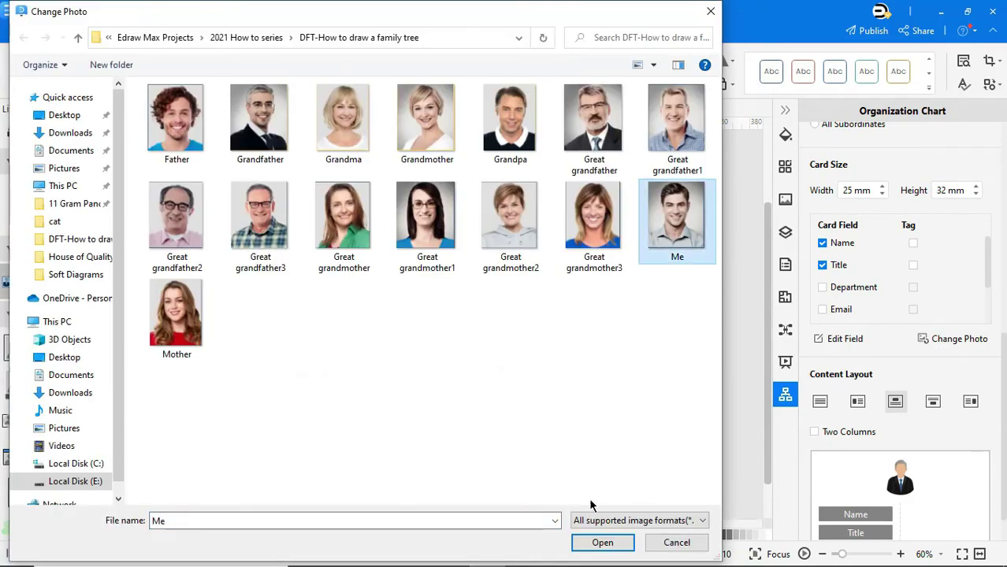
click(598, 542)
Change the title on the top card to "Me"
click(368, 191)
double_click(370, 190)
text(Me)
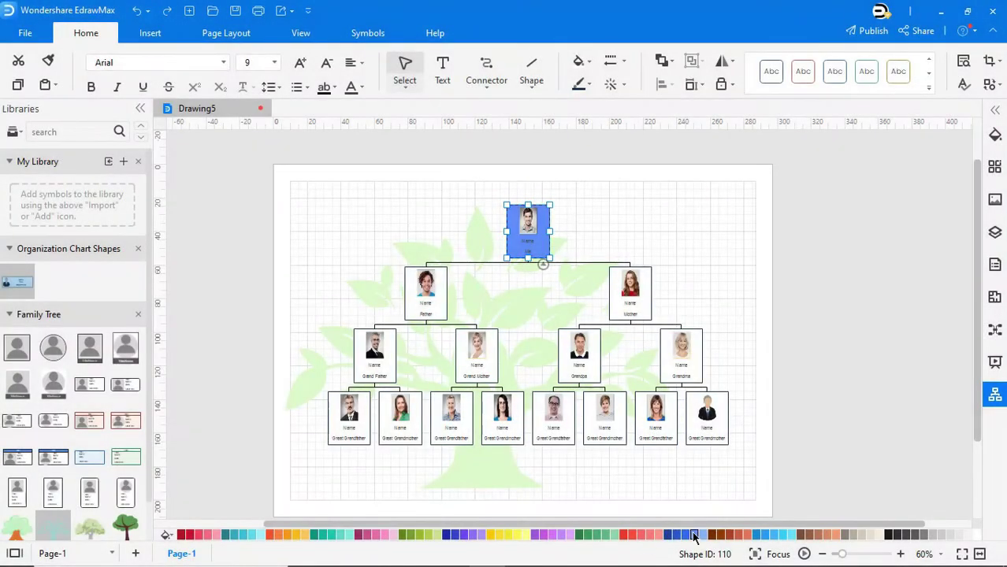
Fill the Father and Mother cards with the same blue as the top card
click(433, 295)
click(693, 535)
click(634, 295)
click(695, 535)
Fill the Grand Father, Grand Mother, Grandpa and Grandma cards with light orange
click(381, 366)
click(305, 535)
click(481, 367)
click(305, 535)
click(592, 363)
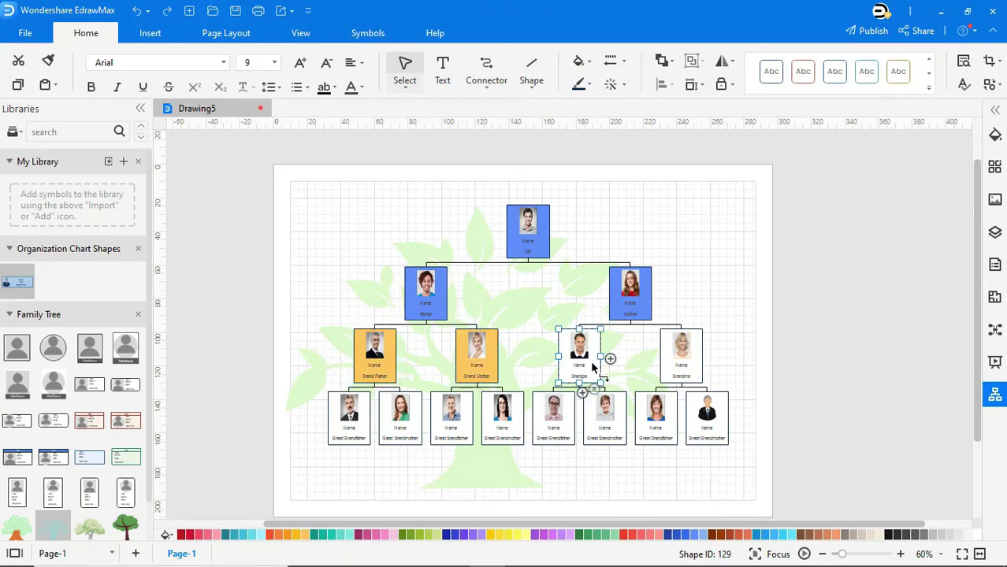
click(306, 534)
click(681, 362)
click(305, 535)
Fill the four great-grandparent cards on the father's side with light cyan
click(349, 439)
click(259, 535)
click(400, 425)
click(260, 534)
click(452, 433)
click(260, 535)
click(501, 429)
click(260, 535)
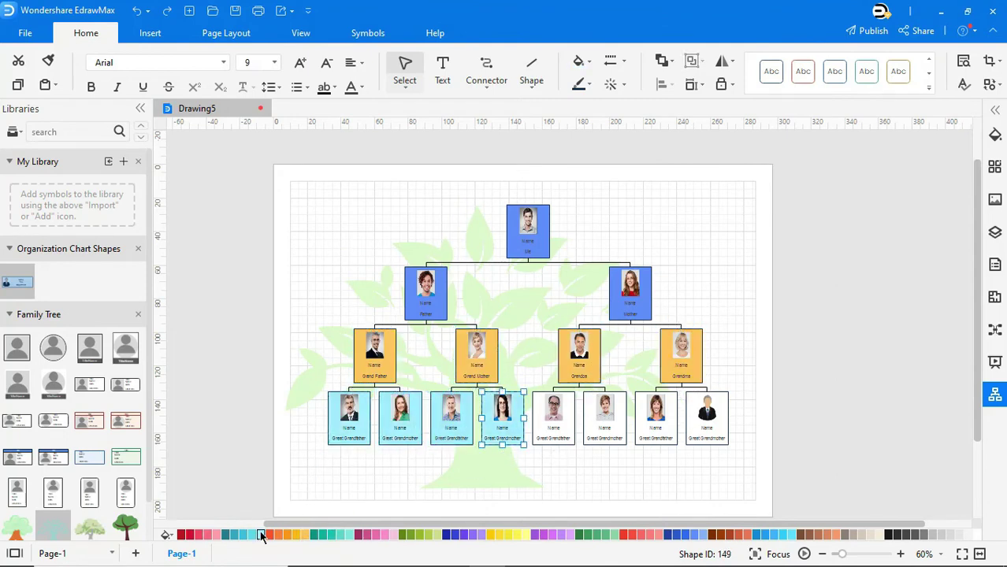
Fill the four great-grandparent cards on the mother's side with the same light cyan
click(555, 429)
click(260, 535)
click(608, 430)
click(260, 535)
click(662, 432)
click(261, 534)
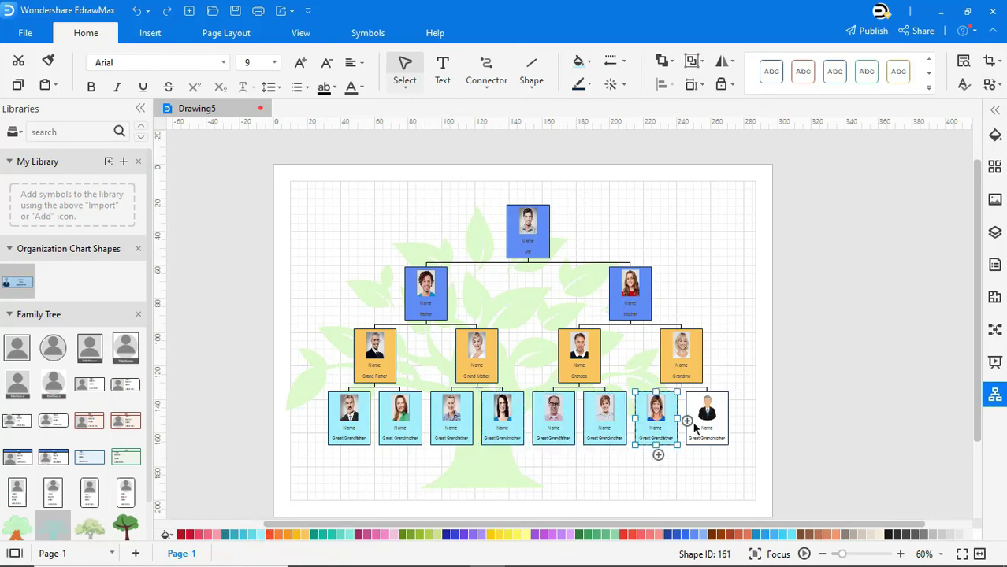
click(703, 430)
click(261, 535)
click(810, 343)
Move the whole card chart slightly left by its top card, centring it over the tree
scroll(810, 342, down, 2)
click(526, 173)
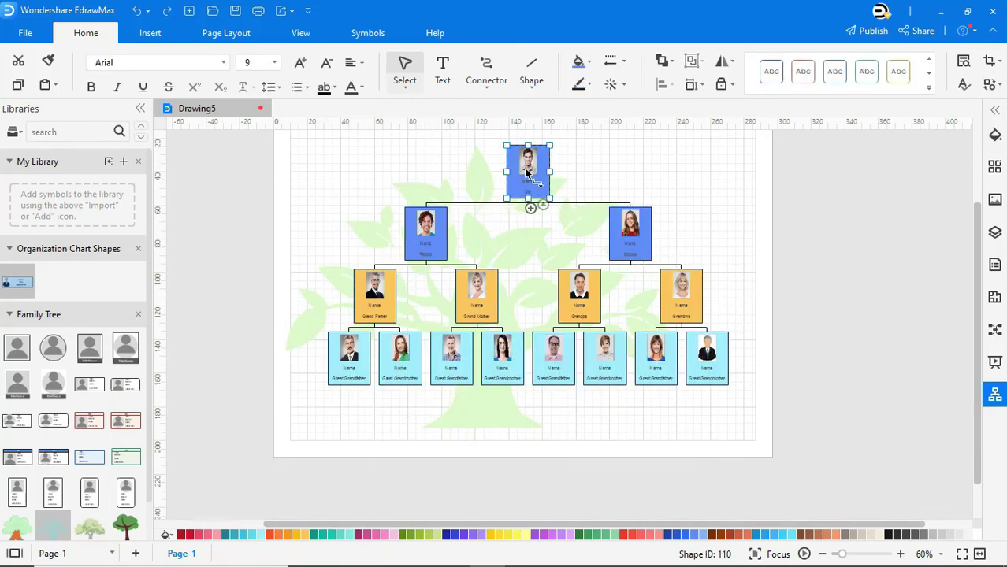
right_click(587, 170)
click(601, 202)
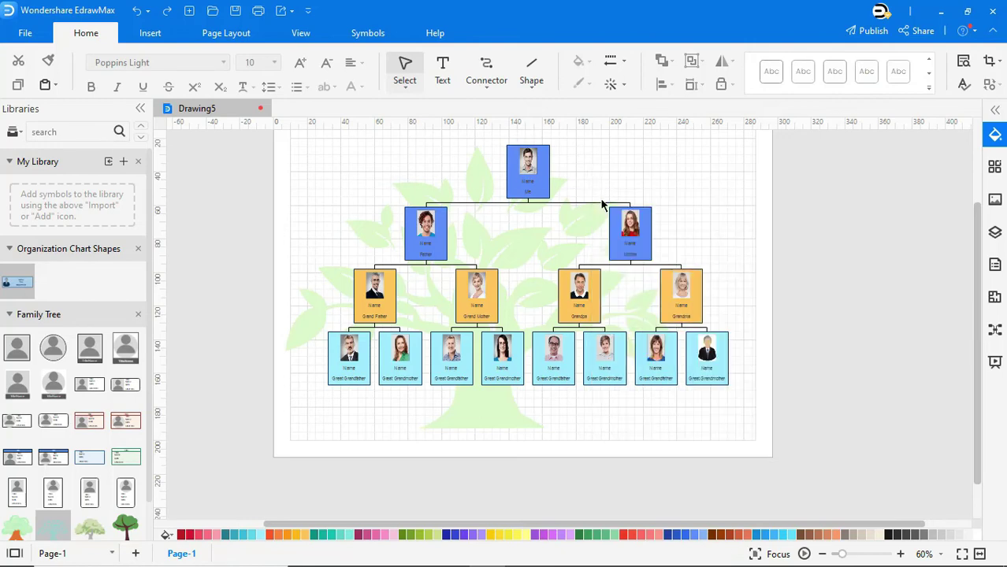
drag(535, 173, 510, 175)
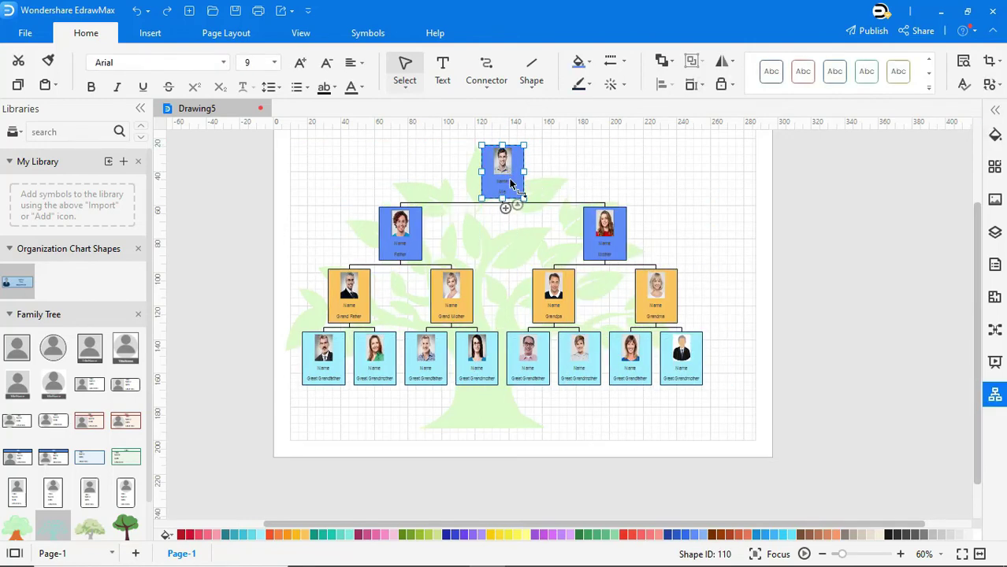
click(707, 217)
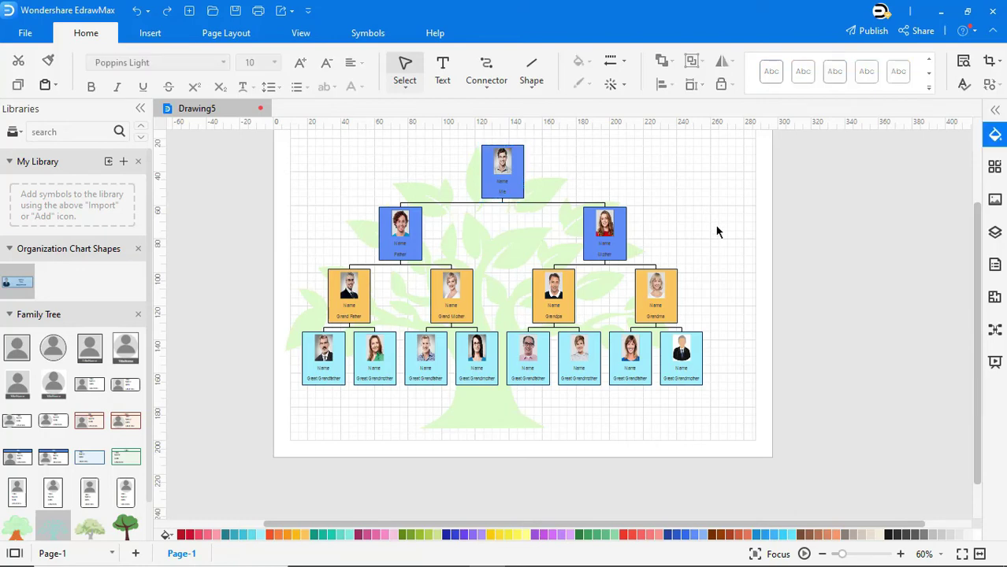
Fit the page to the drawing and set the page background colour to white
right_click(717, 231)
click(777, 468)
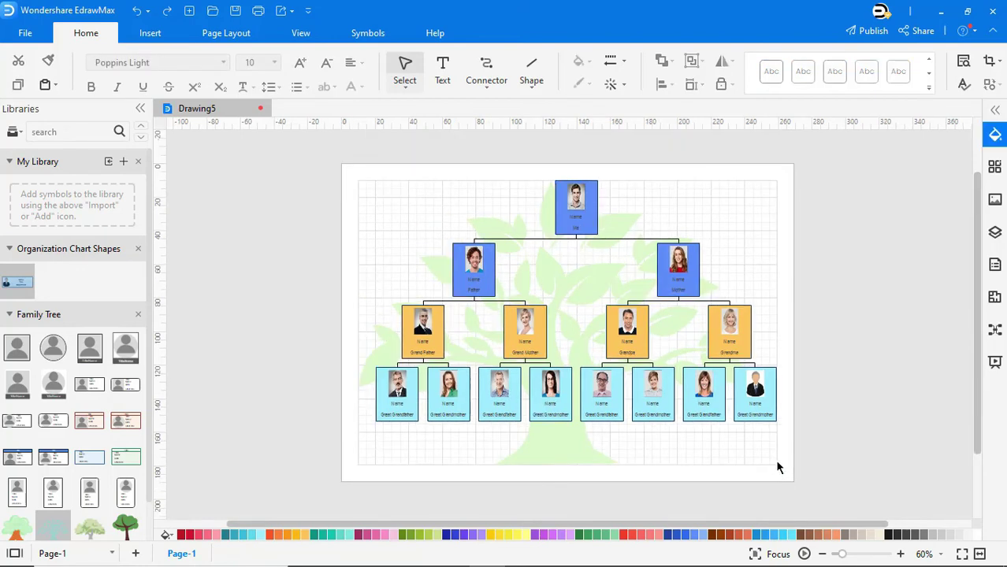
click(228, 33)
click(530, 82)
click(529, 153)
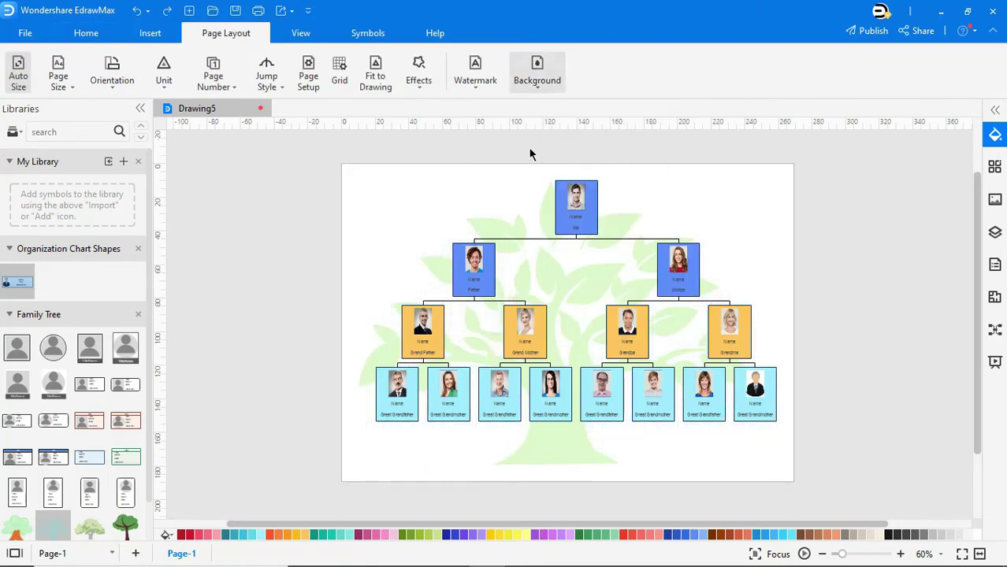
Present the completed photo-card family tree in full-screen view
click(291, 37)
click(89, 78)
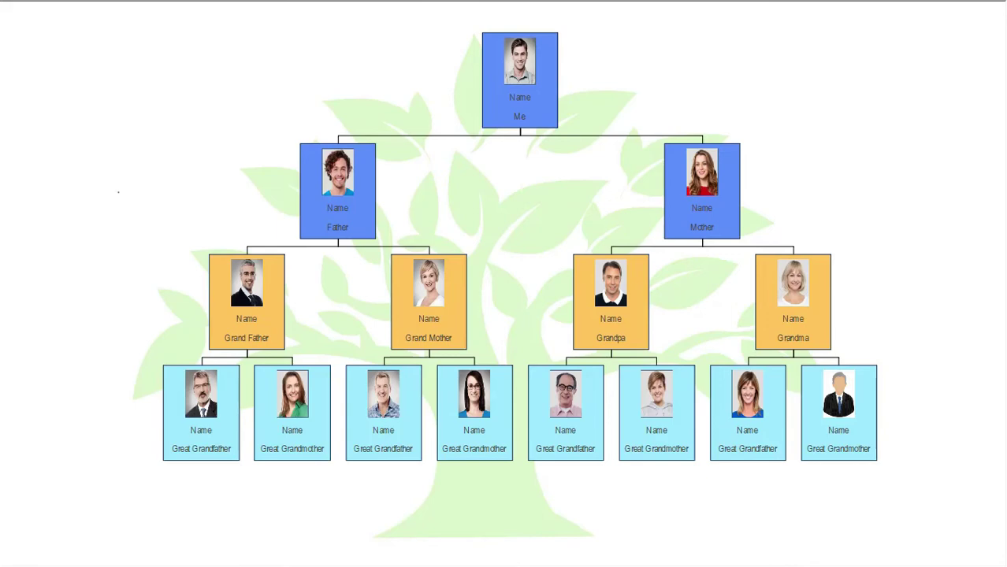